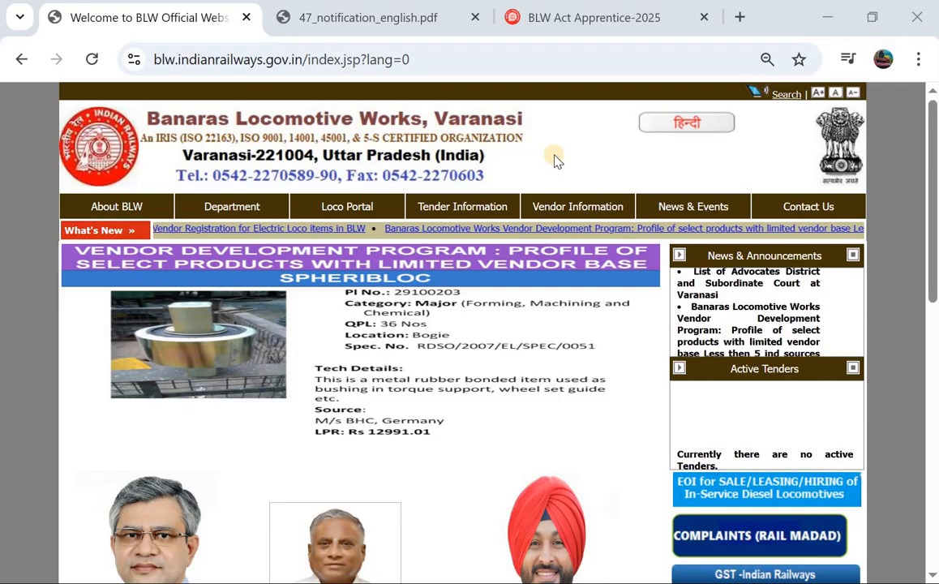
# Step: Switch to the 47th batch notification PDF (374 seats, deadline 05/08/2025)
pyautogui.scroll(-2, 555, 159)
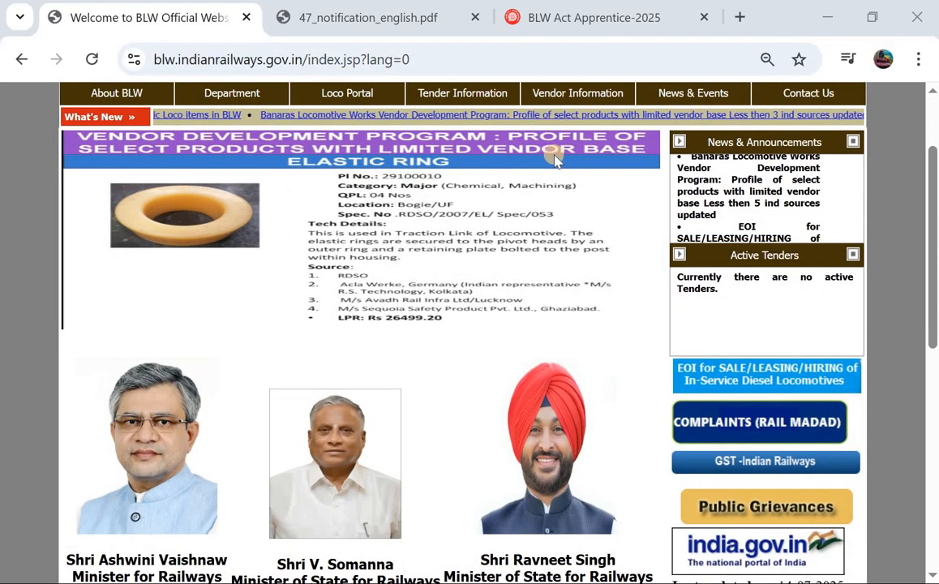
pyautogui.scroll(-1, 554, 160)
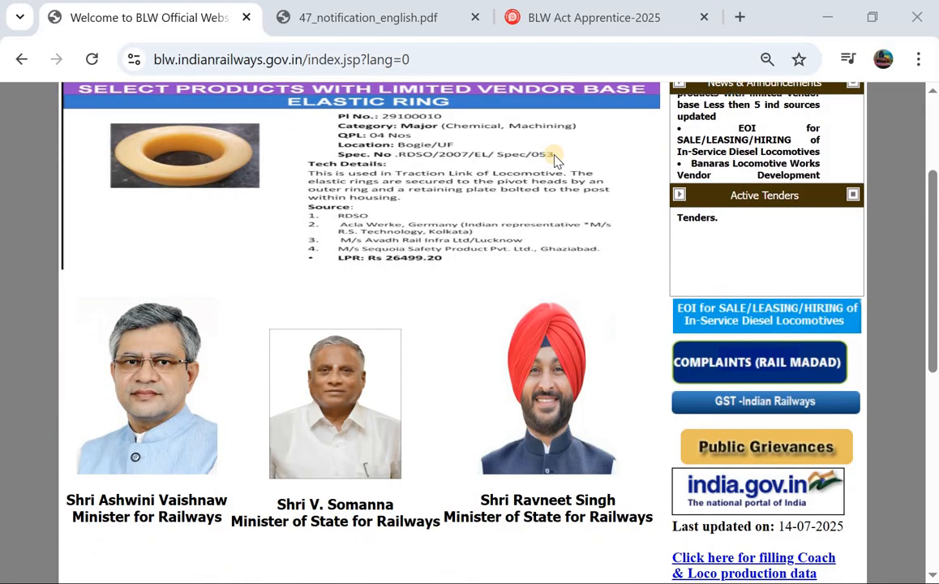
pyautogui.click(318, 17)
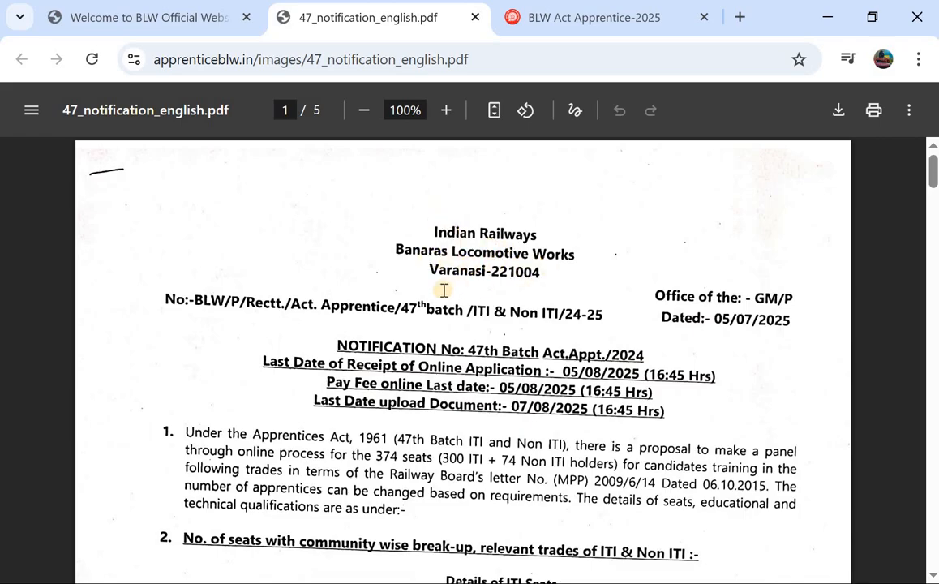
pyautogui.scroll(-2, 443, 291)
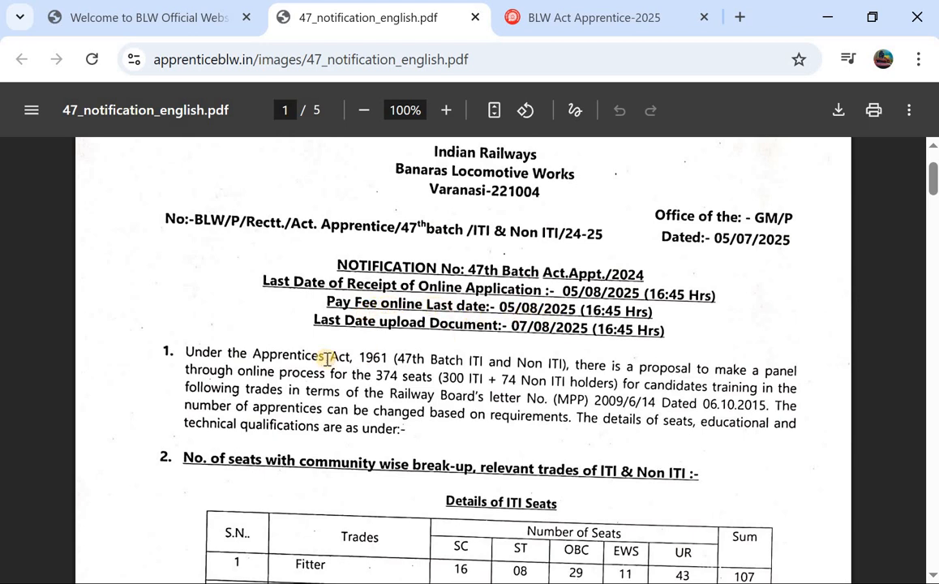
pyautogui.scroll(-1, 327, 357)
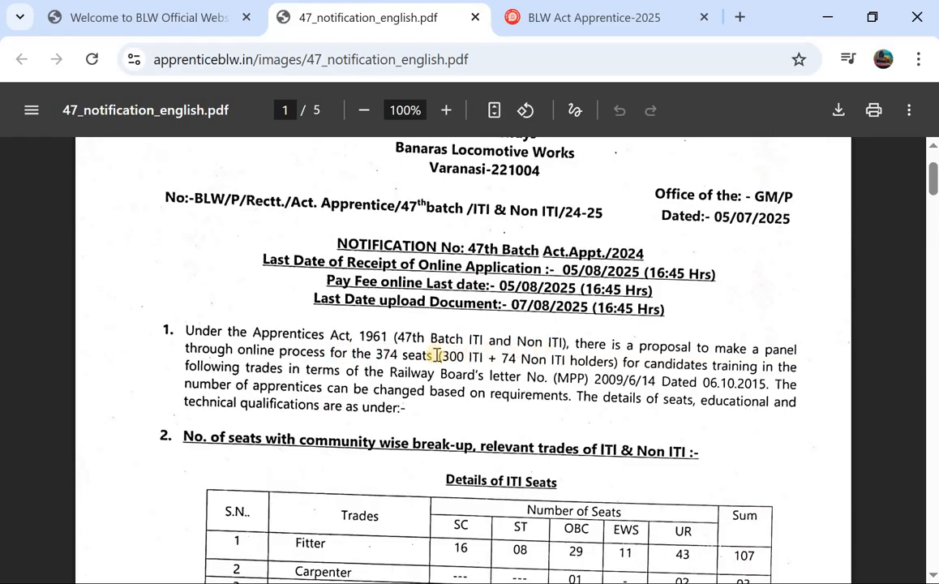
pyautogui.scroll(-4, 532, 355)
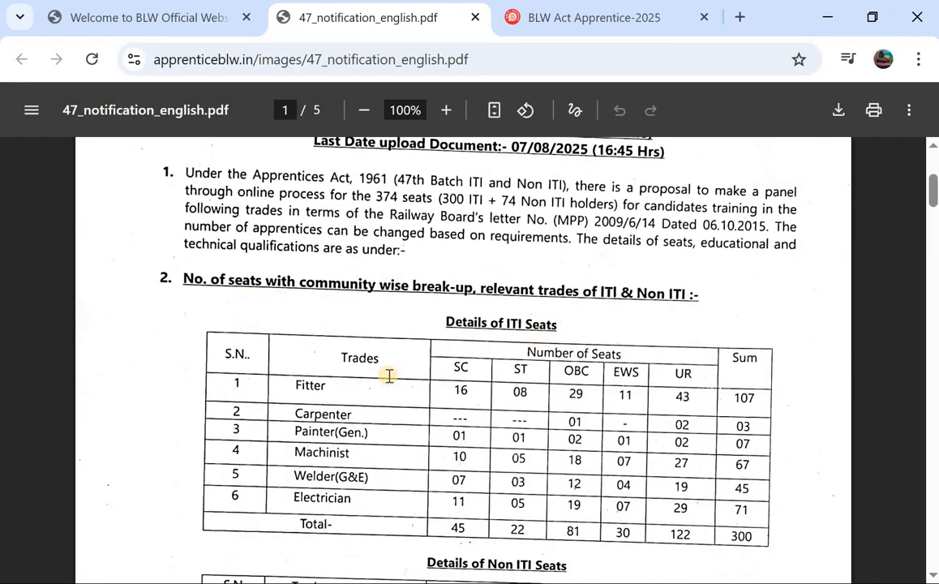
pyautogui.scroll(-1, 390, 376)
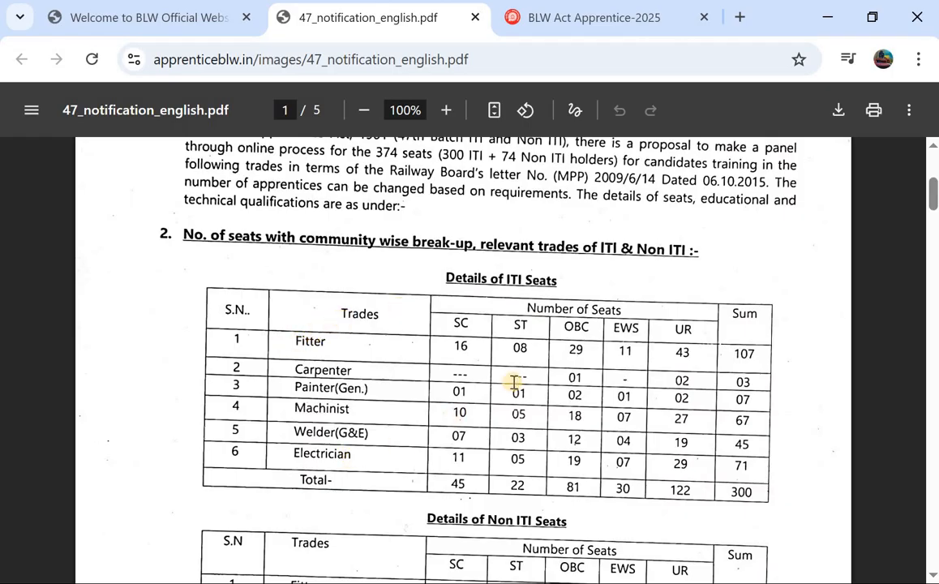
pyautogui.scroll(-3, 641, 382)
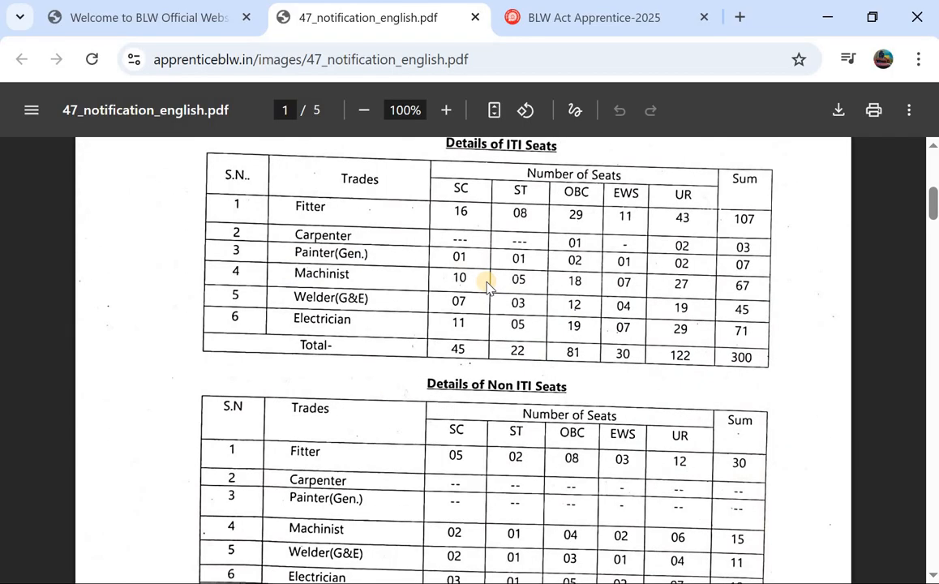
pyautogui.scroll(-2, 486, 283)
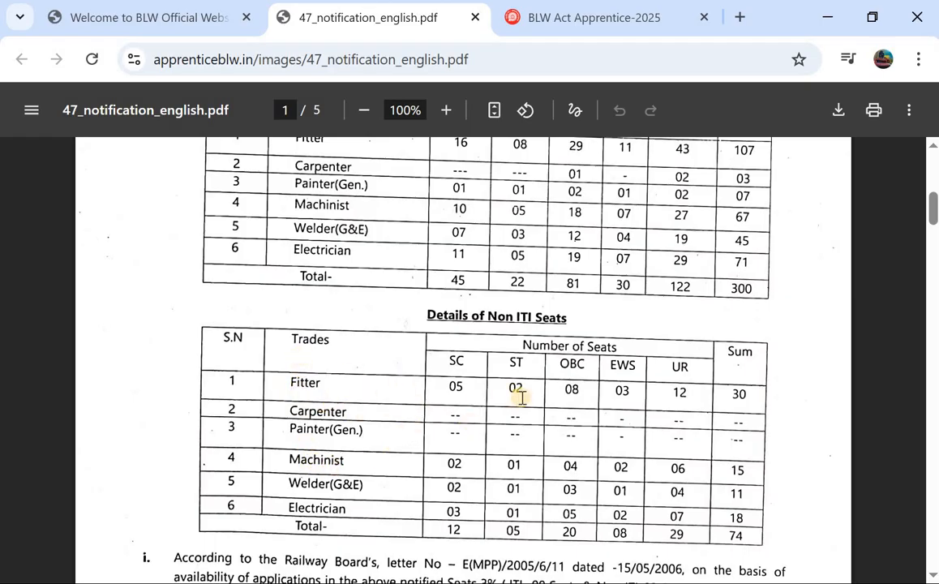
pyautogui.scroll(1, 489, 299)
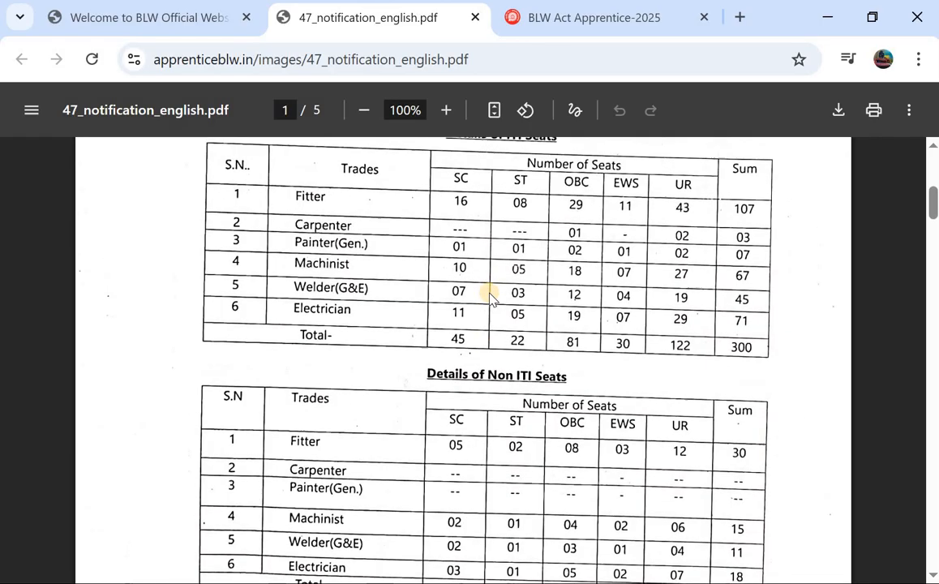
pyautogui.scroll(-1, 479, 284)
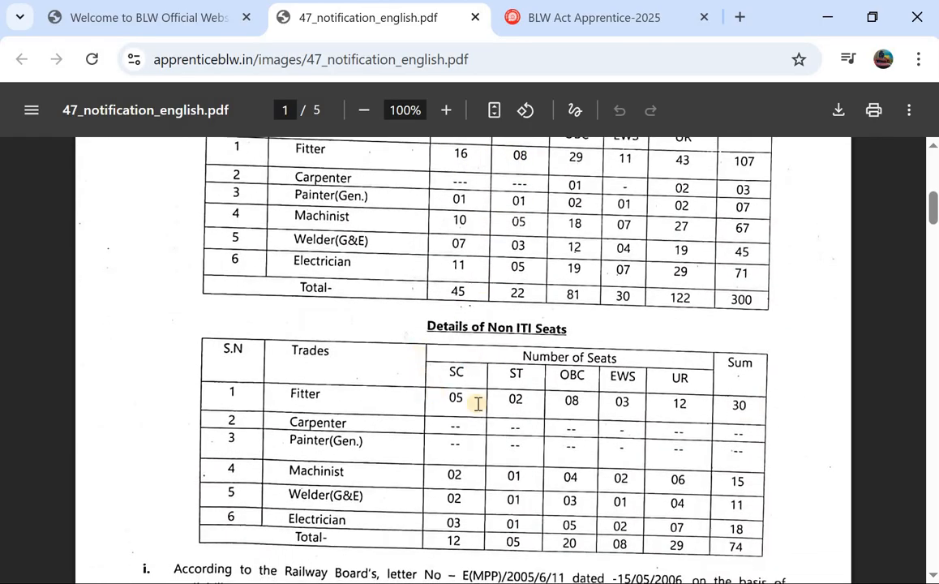
pyautogui.scroll(-4, 479, 404)
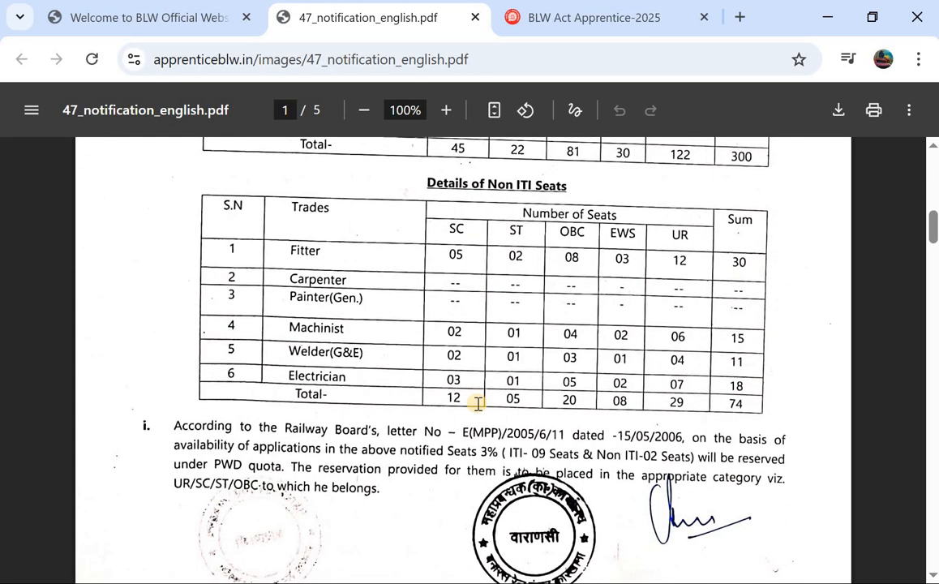
pyautogui.scroll(3, 378, 238)
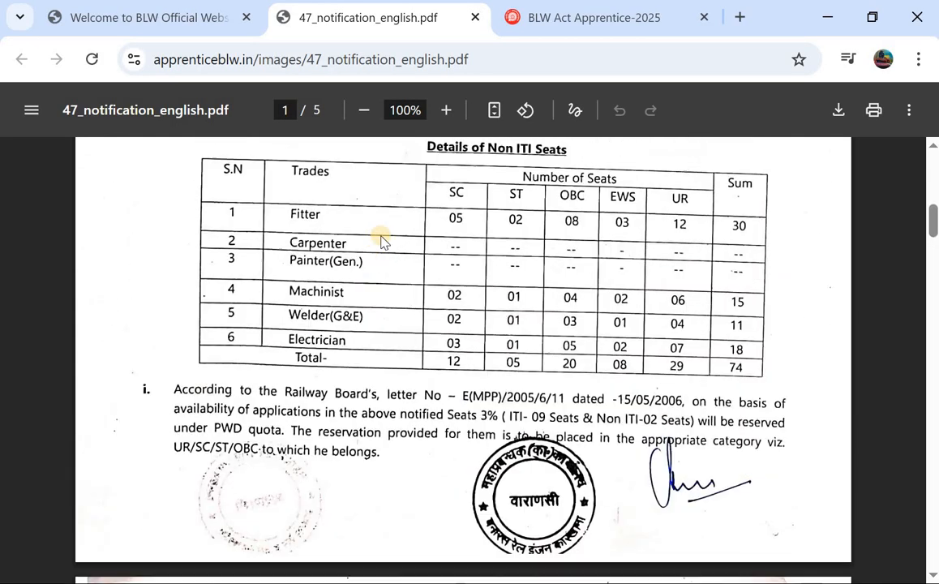
pyautogui.scroll(-2, 451, 243)
pyautogui.scroll(-4, 451, 242)
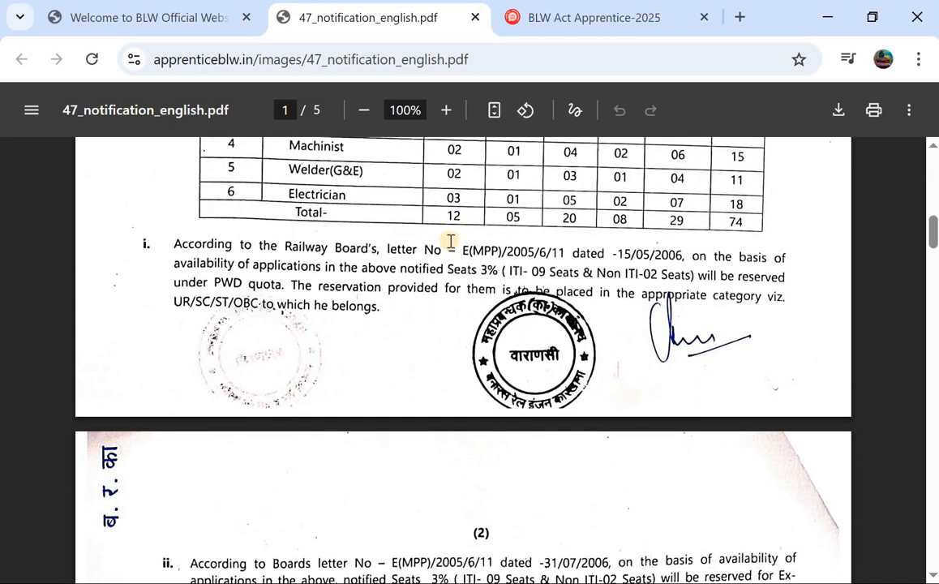
# Step: Read the eligibility, age and fee rules on PDF pages 2–4, then return to the BLW Act Apprentice-2025 portal
pyautogui.scroll(-4, 450, 241)
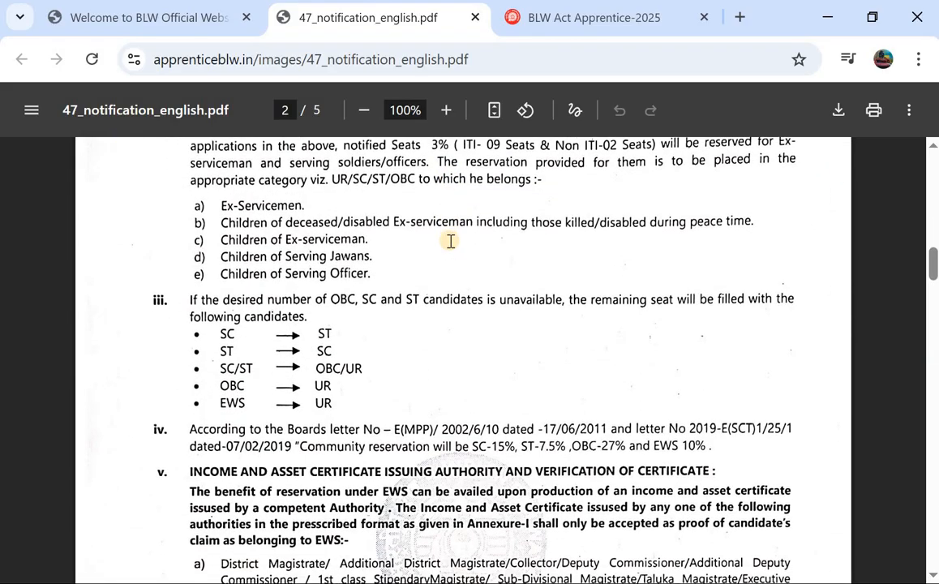
pyautogui.scroll(-3, 451, 241)
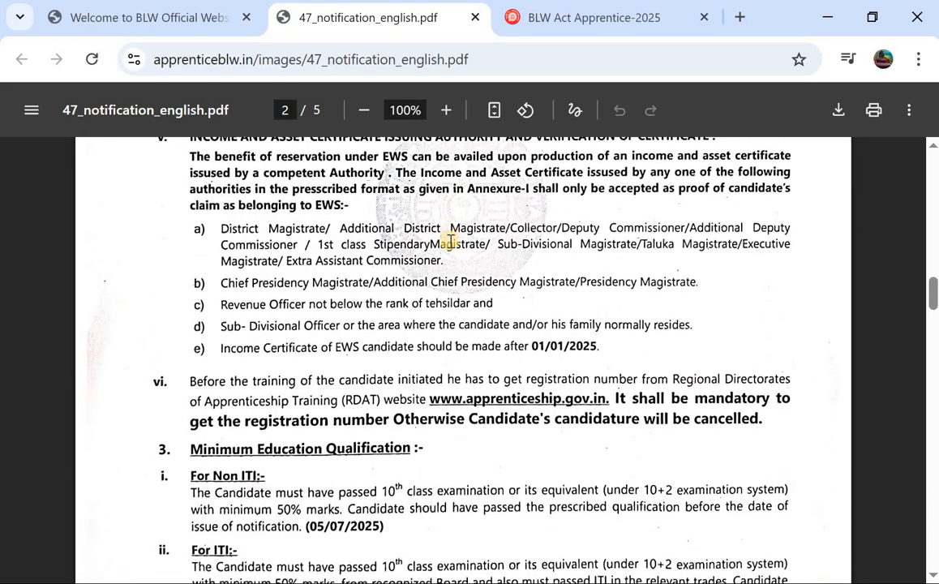
pyautogui.scroll(-1, 308, 362)
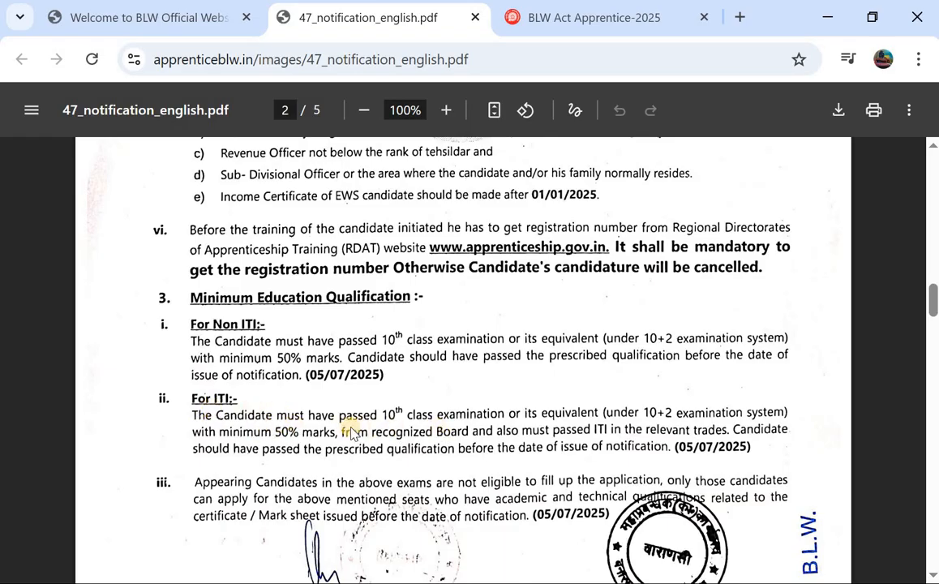
pyautogui.scroll(-1, 350, 434)
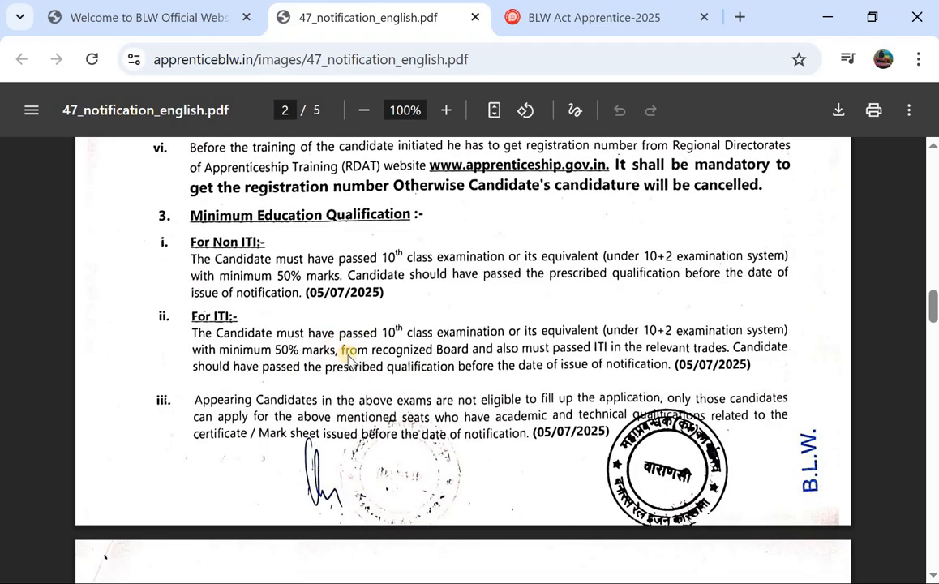
pyautogui.scroll(-3, 346, 357)
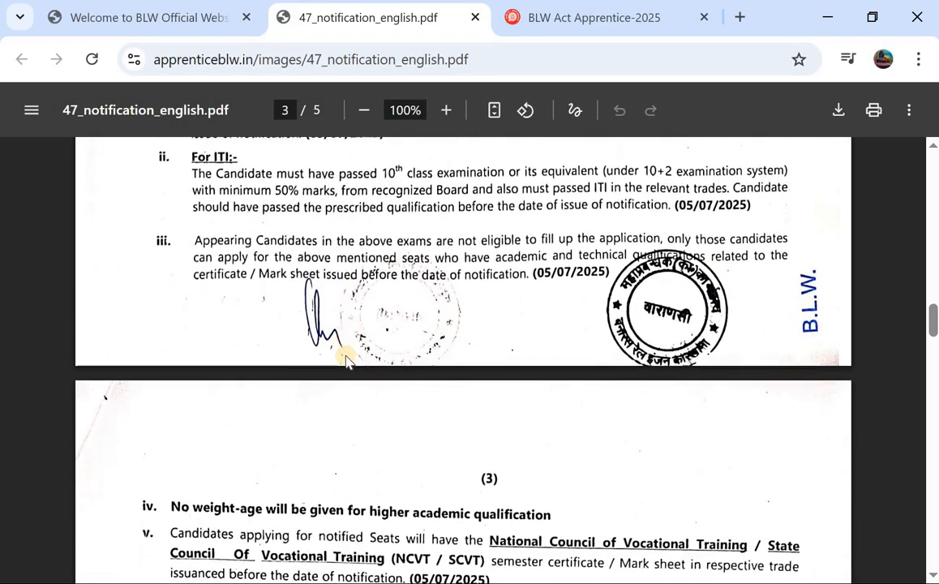
pyautogui.scroll(-3, 347, 360)
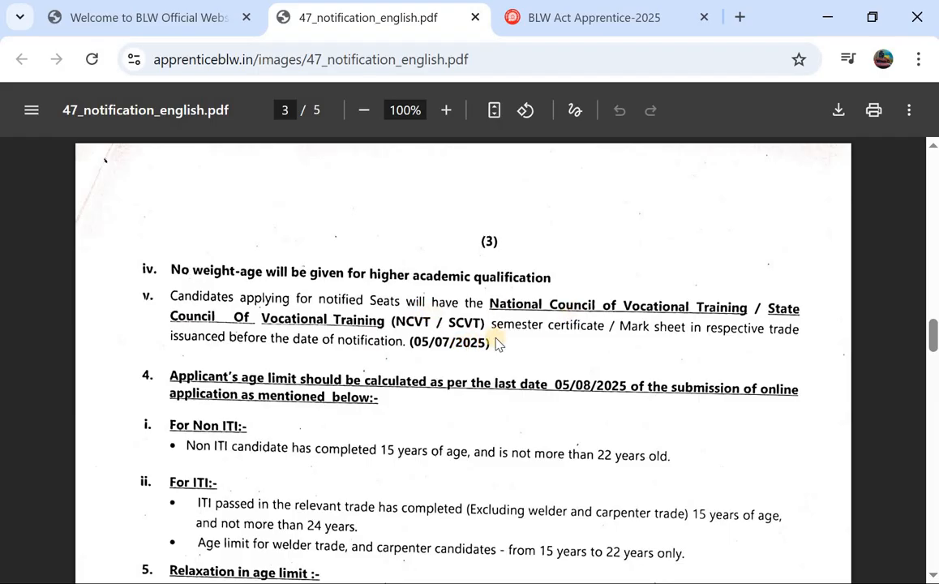
pyautogui.scroll(-1, 375, 336)
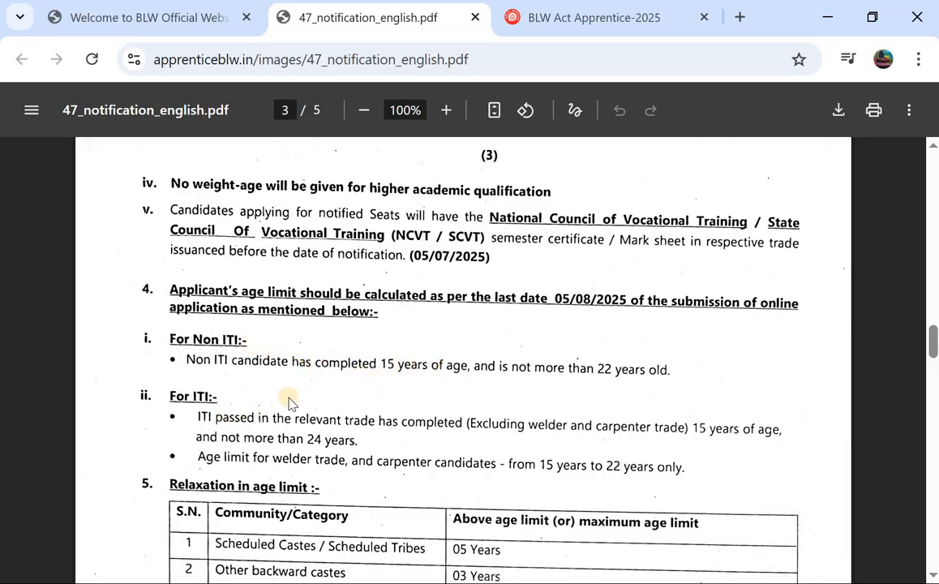
pyautogui.scroll(-10, 290, 403)
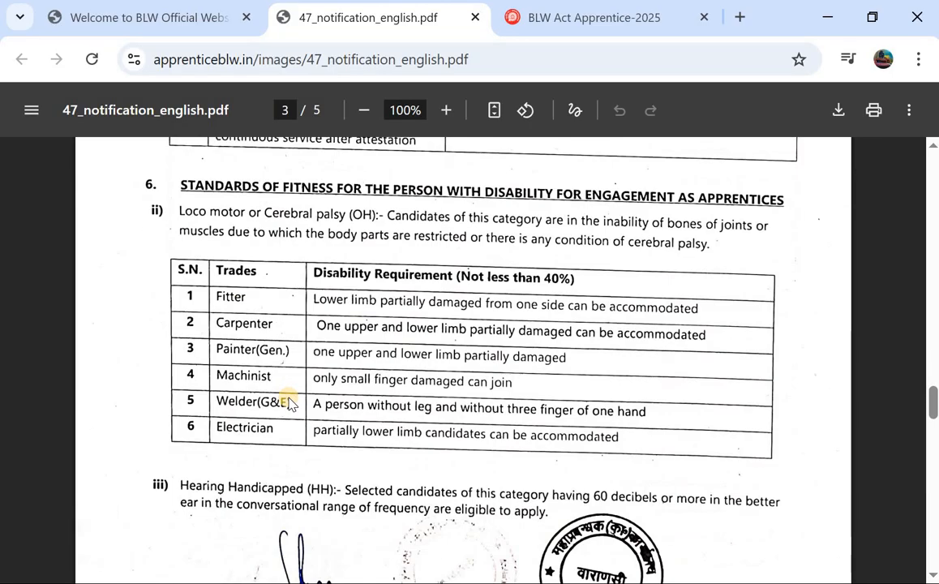
pyautogui.scroll(-10, 290, 403)
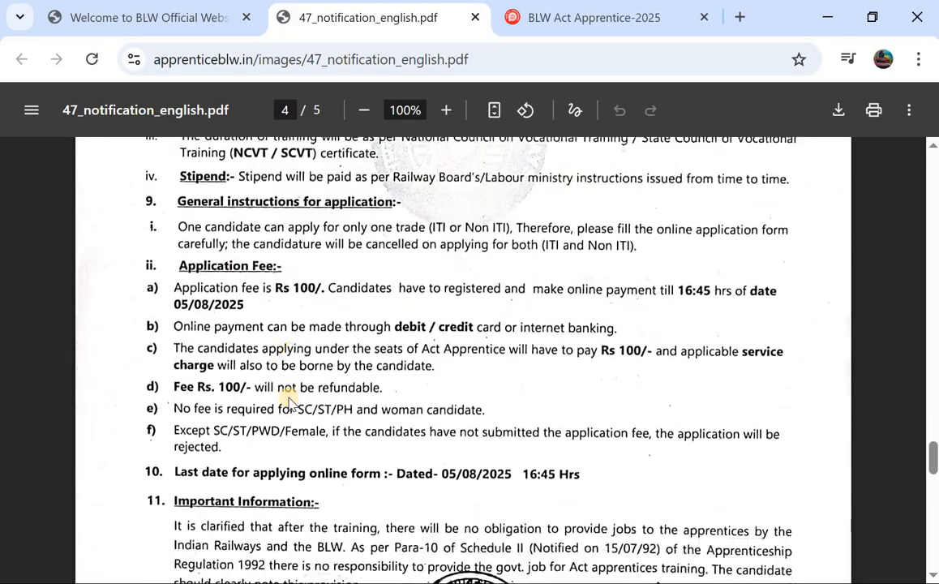
pyautogui.scroll(1, 180, 259)
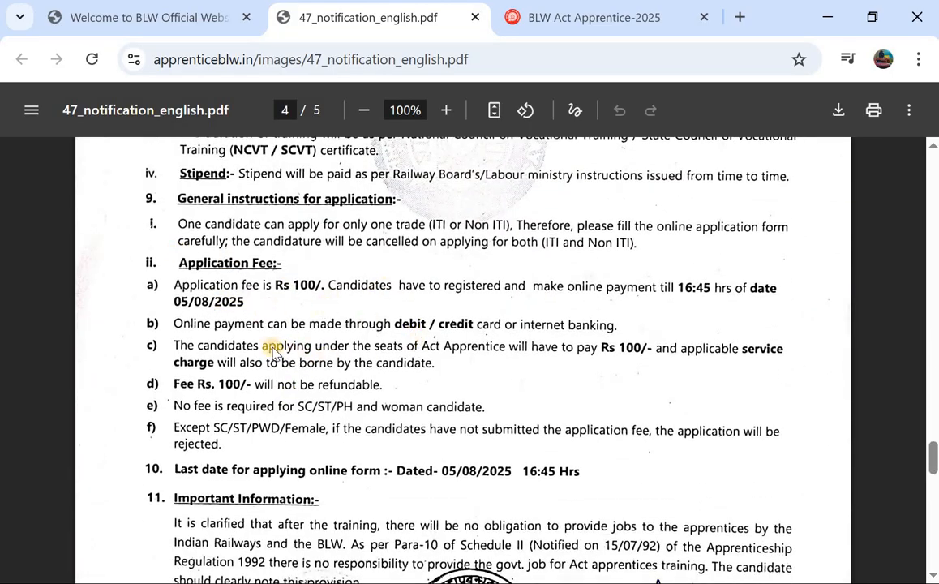
pyautogui.scroll(-4, 387, 367)
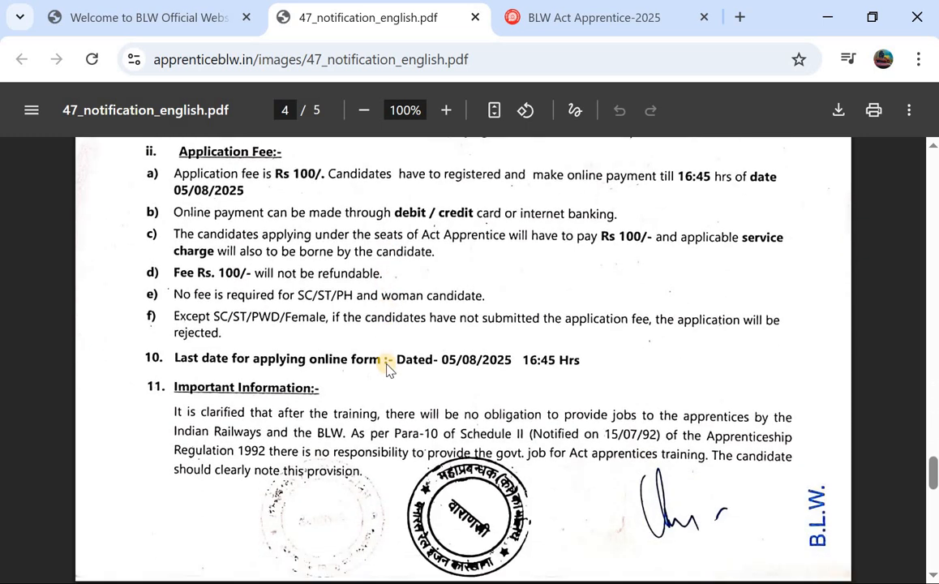
pyautogui.scroll(5, 387, 368)
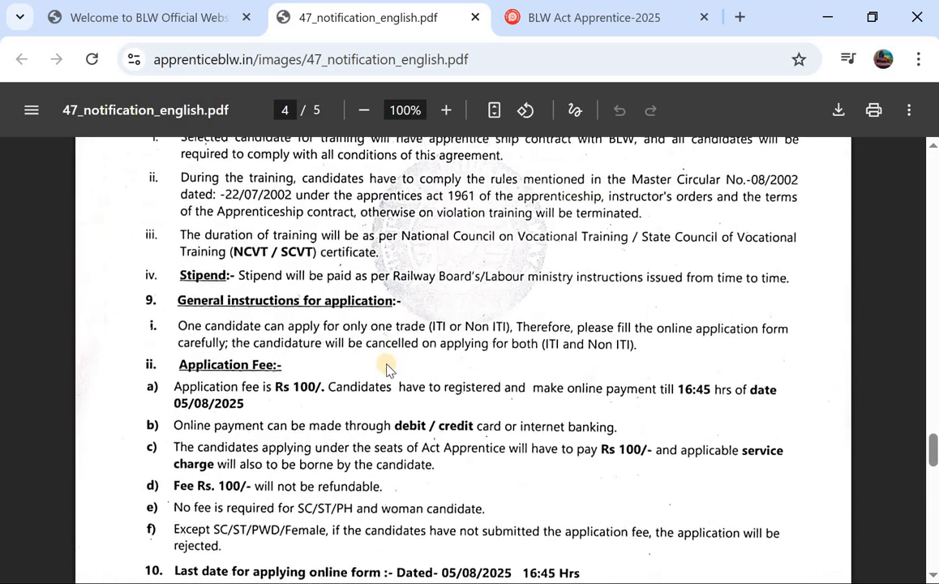
pyautogui.scroll(2, 386, 368)
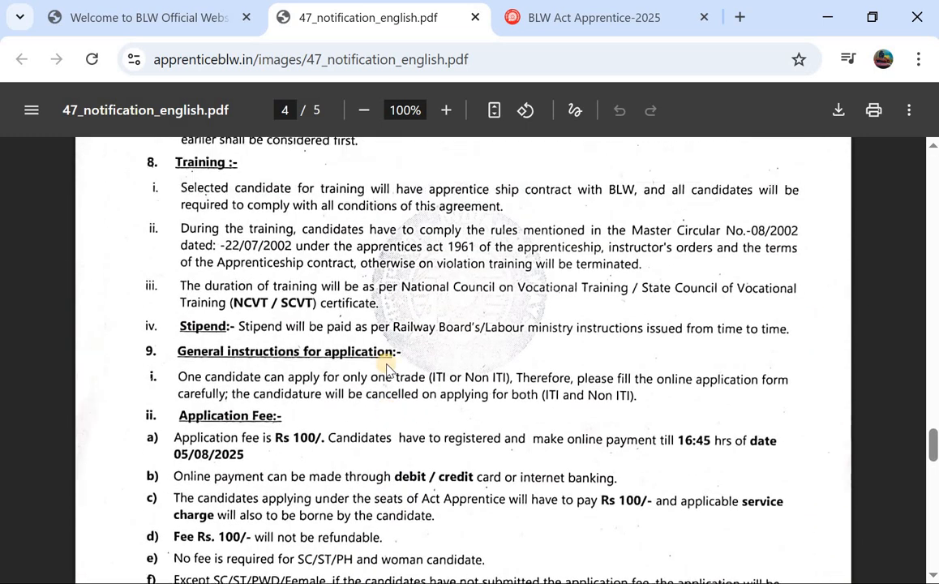
pyautogui.hotkey('ctrl', 'Tab')
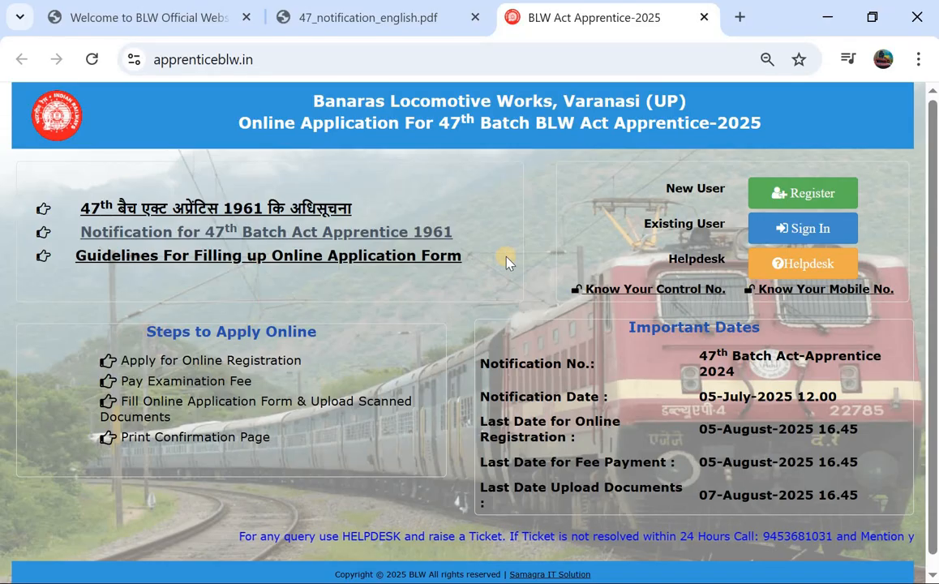
# Step: Open the blank 47th Batch registration form via Register for a New User
pyautogui.scroll(-1, 505, 258)
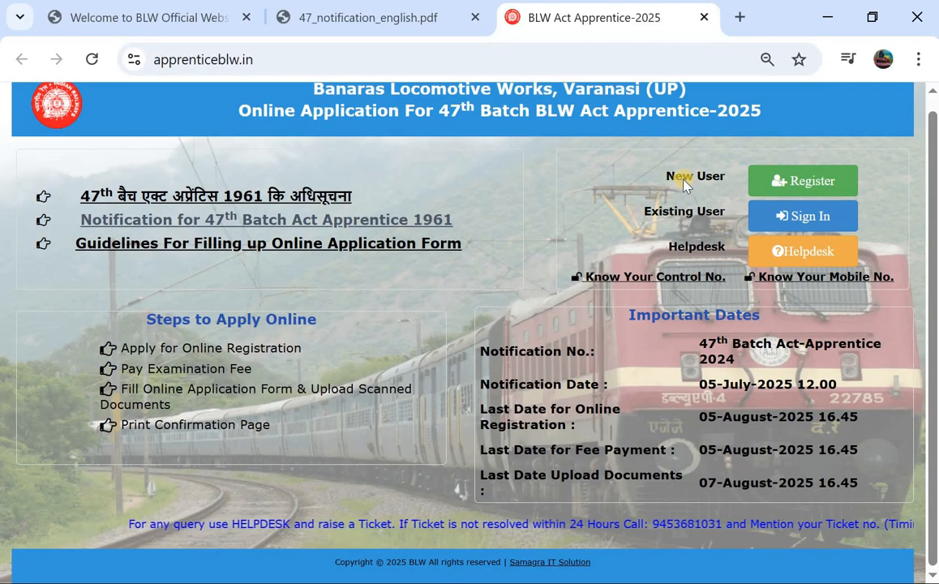
pyautogui.click(800, 185)
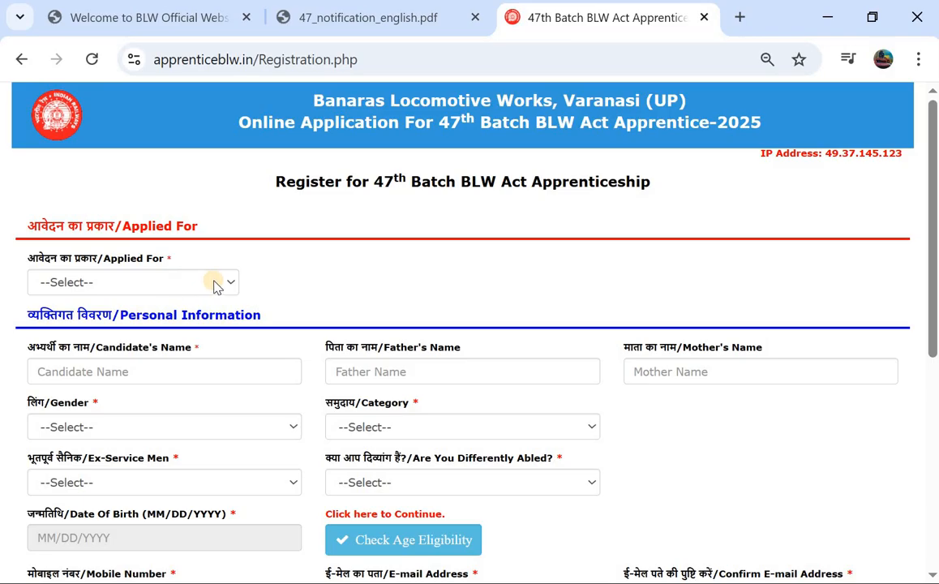
# Step: Choose Non ITI as the Applied For type on the registration form
pyautogui.click(212, 282)
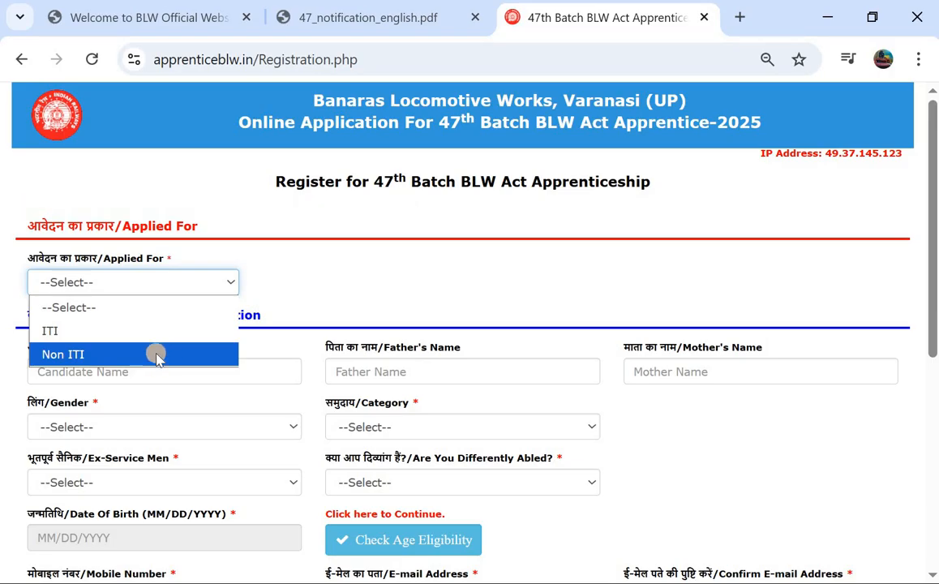
pyautogui.click(156, 353)
pyautogui.scroll(-3, 275, 279)
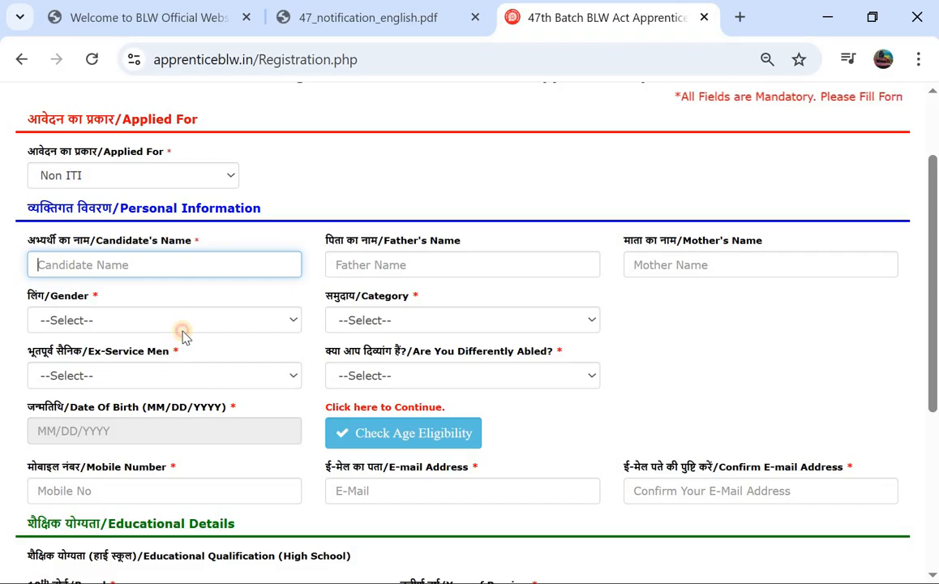
# Step: Set gender to Male and category to OBC (NON CREAMY LAYER)
pyautogui.click(172, 321)
pyautogui.click(193, 369)
pyautogui.click(195, 374)
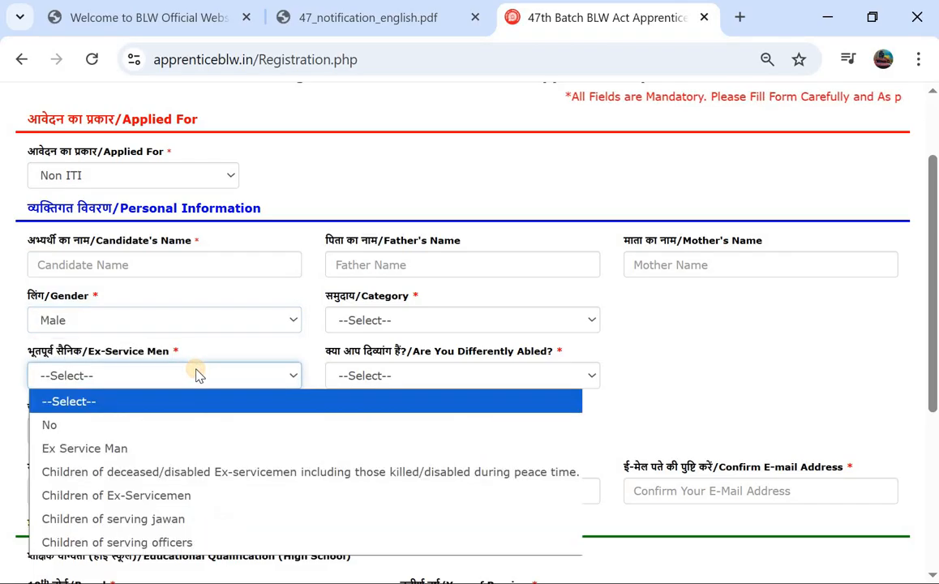
pyautogui.click(365, 318)
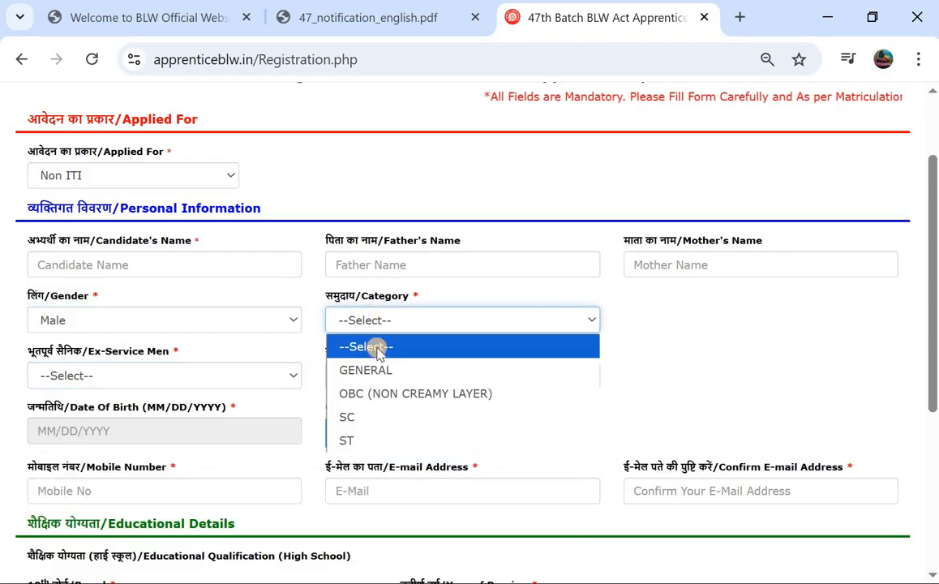
pyautogui.click(438, 393)
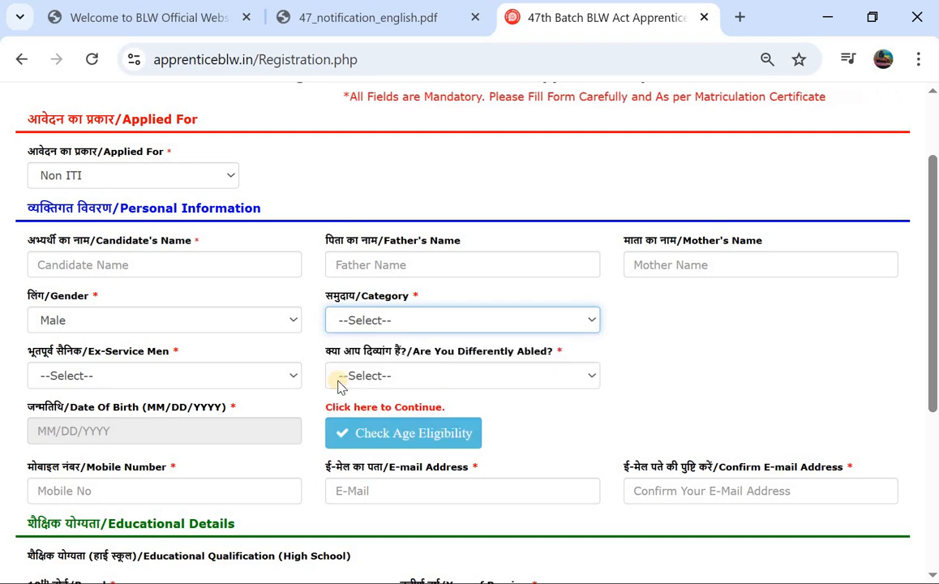
pyautogui.click(440, 327)
pyautogui.click(406, 368)
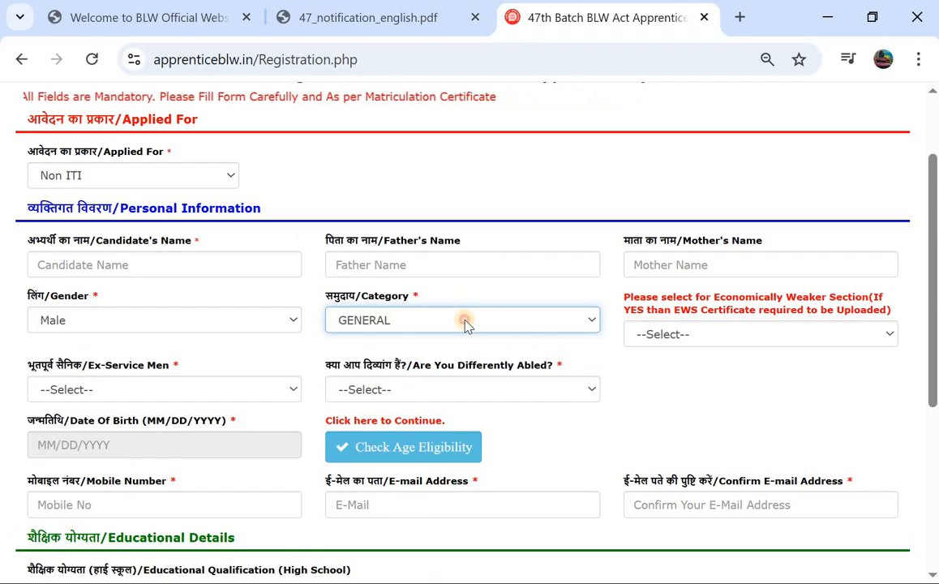
pyautogui.click(465, 321)
pyautogui.click(395, 391)
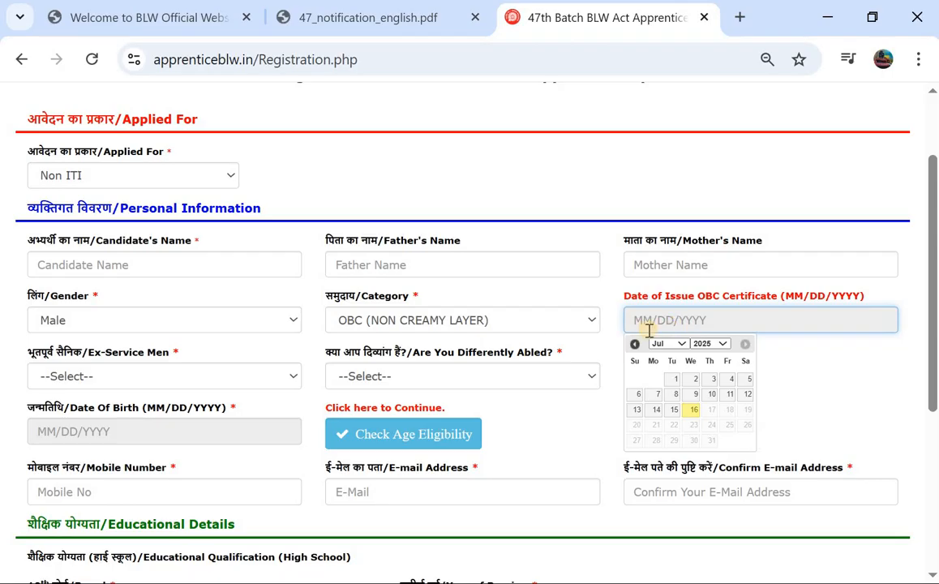
# Step: Answer No for Ex-Service Men and Differently Abled, then run the age eligibility check
pyautogui.click(195, 378)
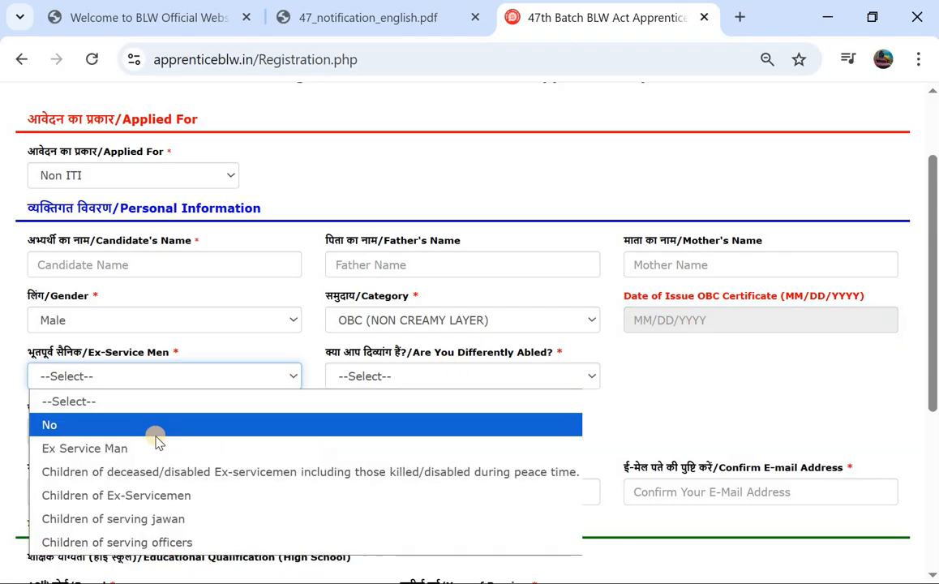
pyautogui.click(199, 426)
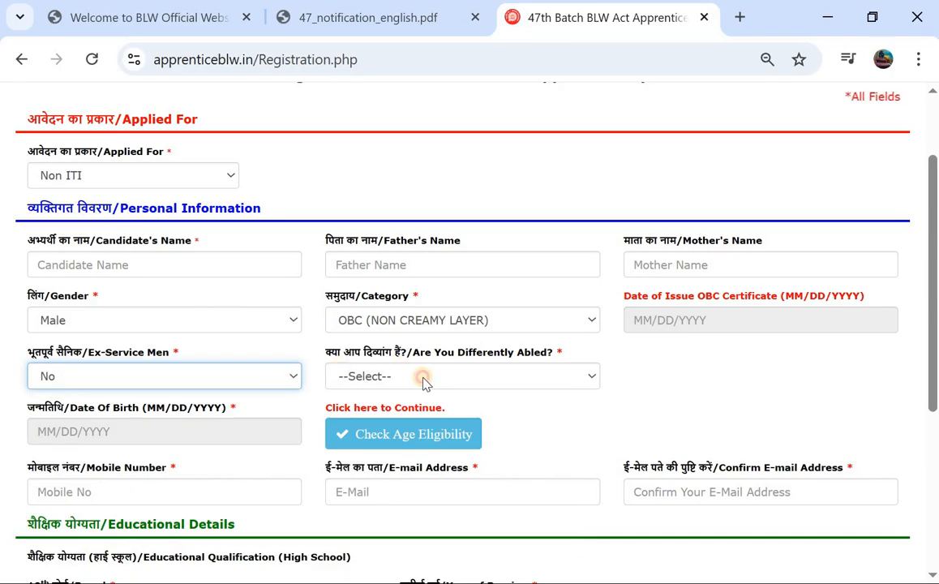
pyautogui.click(424, 378)
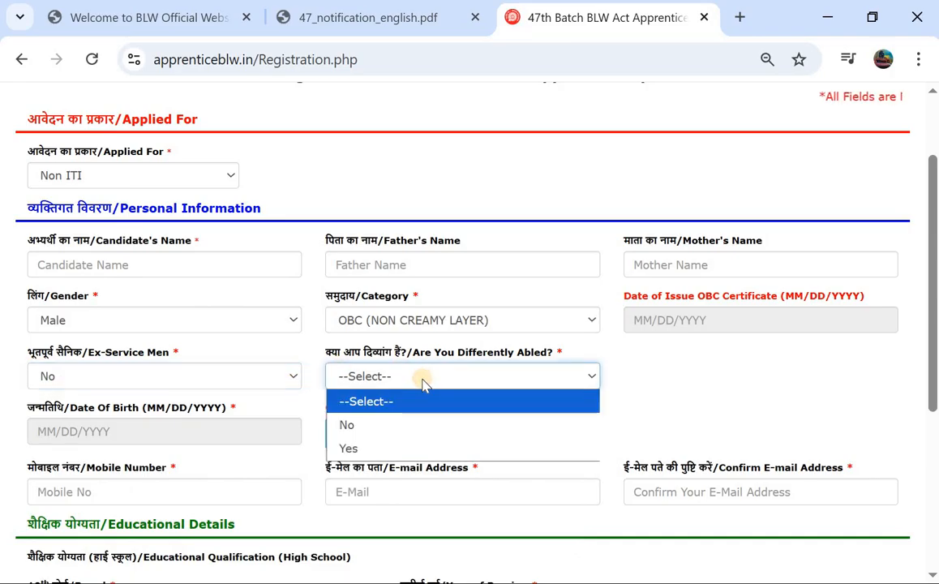
pyautogui.click(394, 433)
pyautogui.scroll(-2, 112, 324)
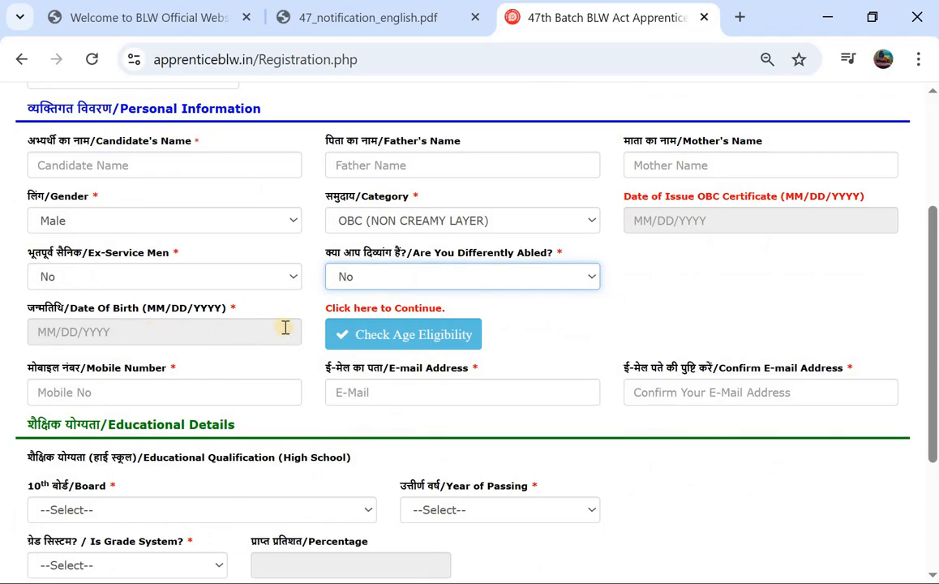
pyautogui.click(358, 341)
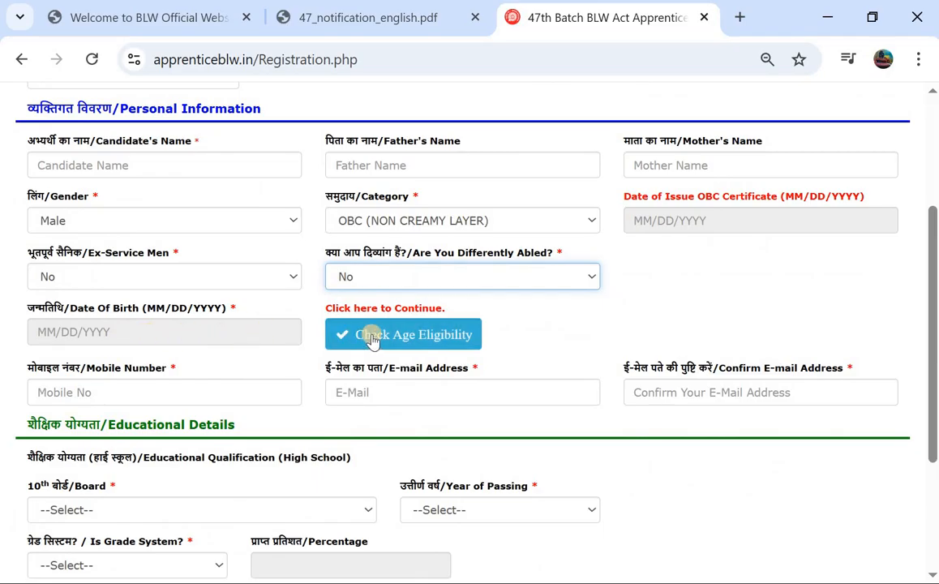
pyautogui.scroll(-2, 171, 300)
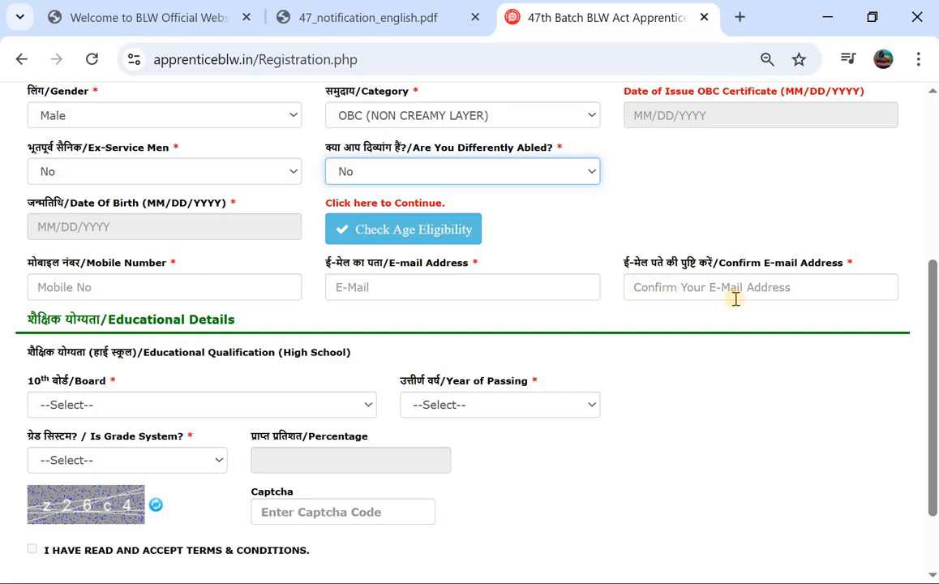
pyautogui.scroll(-2, 243, 324)
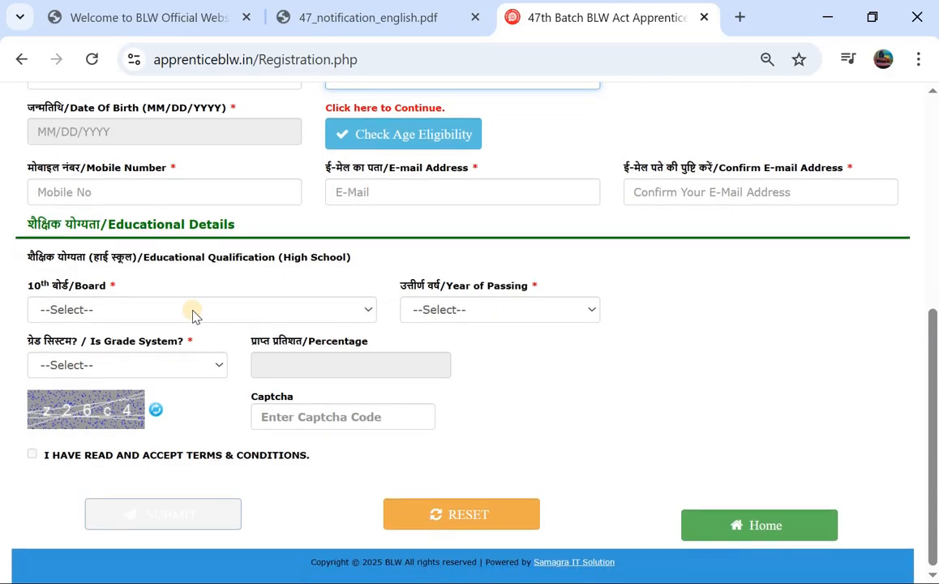
# Step: Select Telangana Board of Secondary Education as the board with 2017 as passing year
pyautogui.click(95, 311)
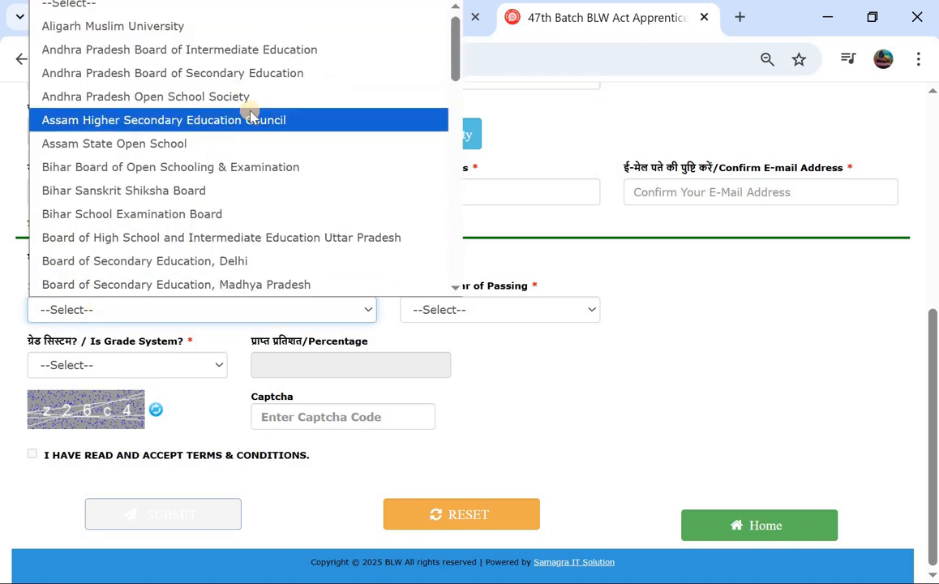
pyautogui.scroll(-10, 250, 122)
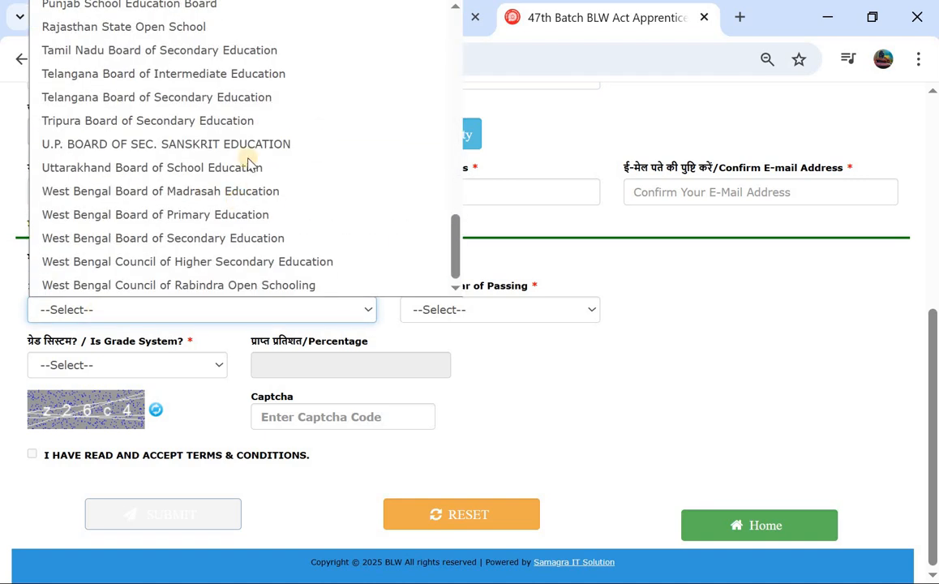
pyautogui.click(282, 98)
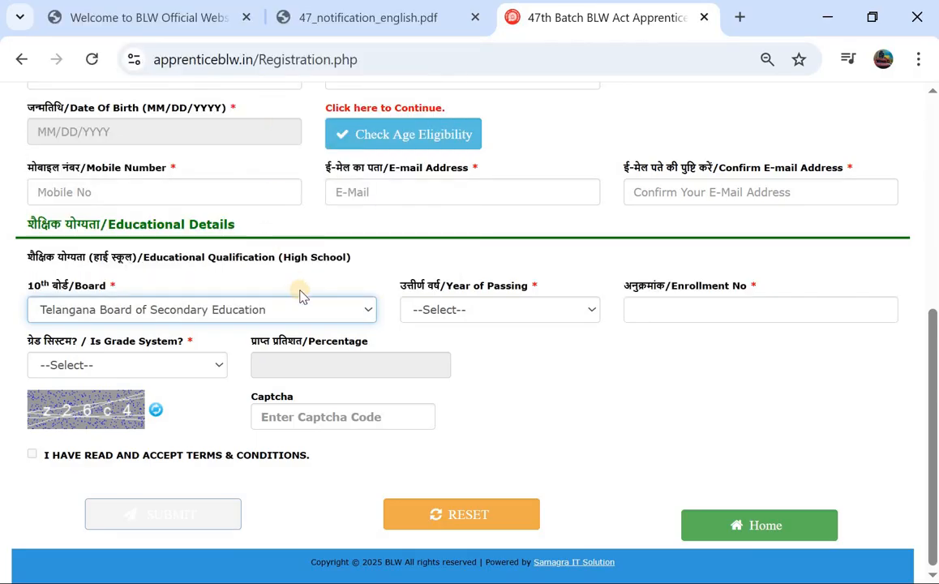
pyautogui.click(469, 311)
pyautogui.scroll(-1, 478, 176)
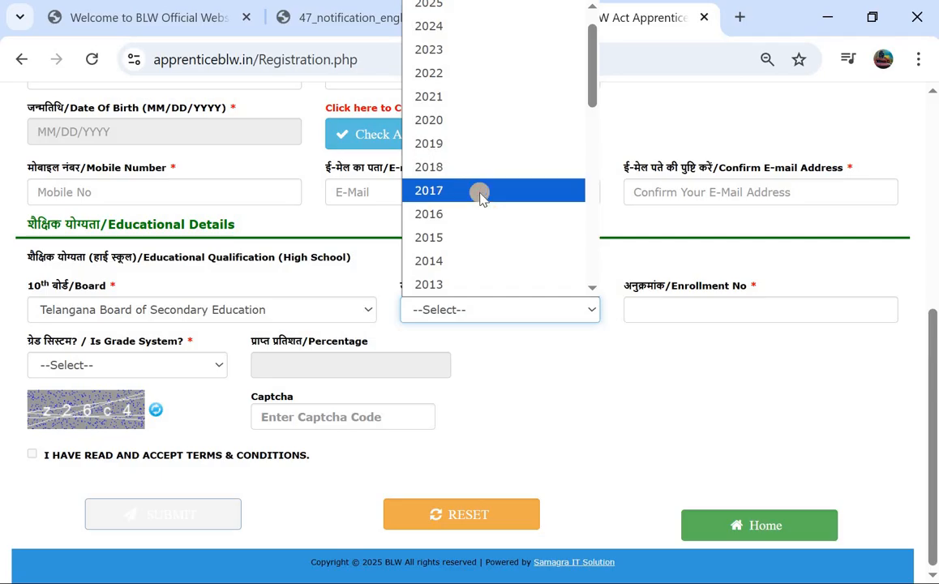
pyautogui.click(480, 192)
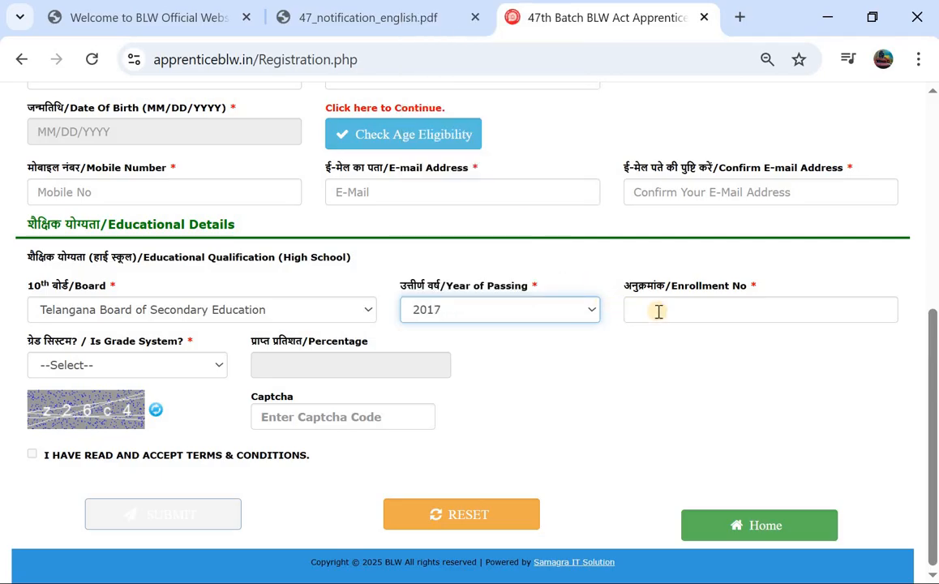
# Step: Set Is Grade System to YES so the CGPA field appears
pyautogui.click(111, 366)
pyautogui.click(115, 437)
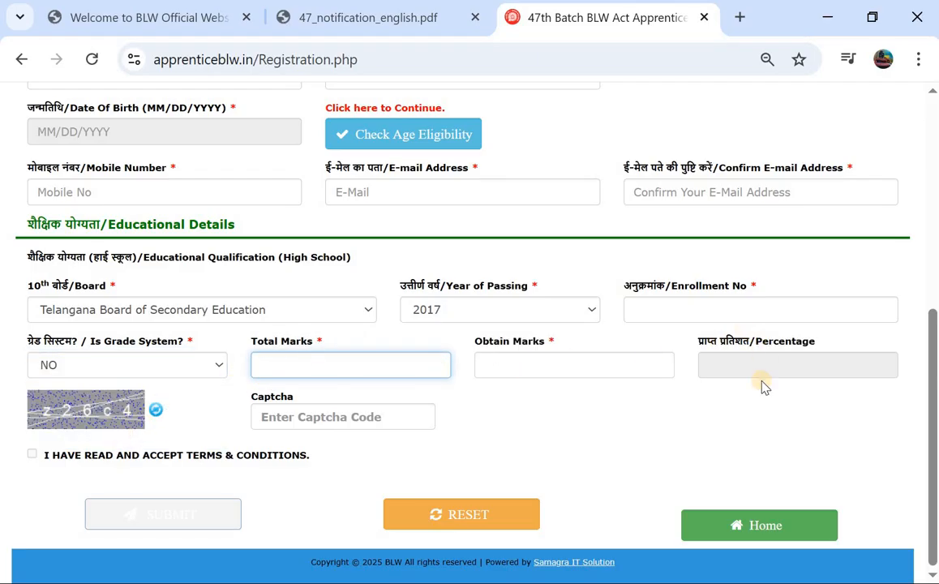
pyautogui.click(163, 369)
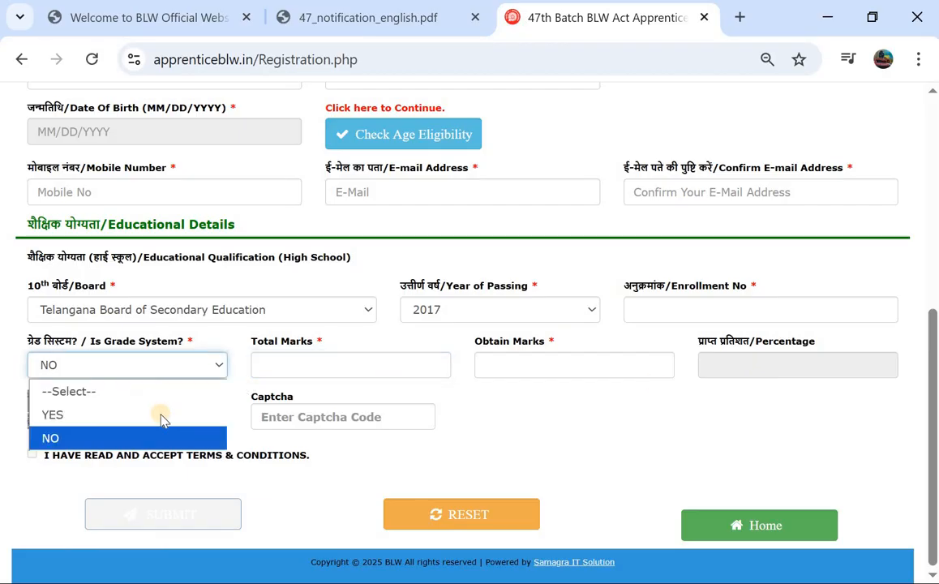
pyautogui.click(162, 414)
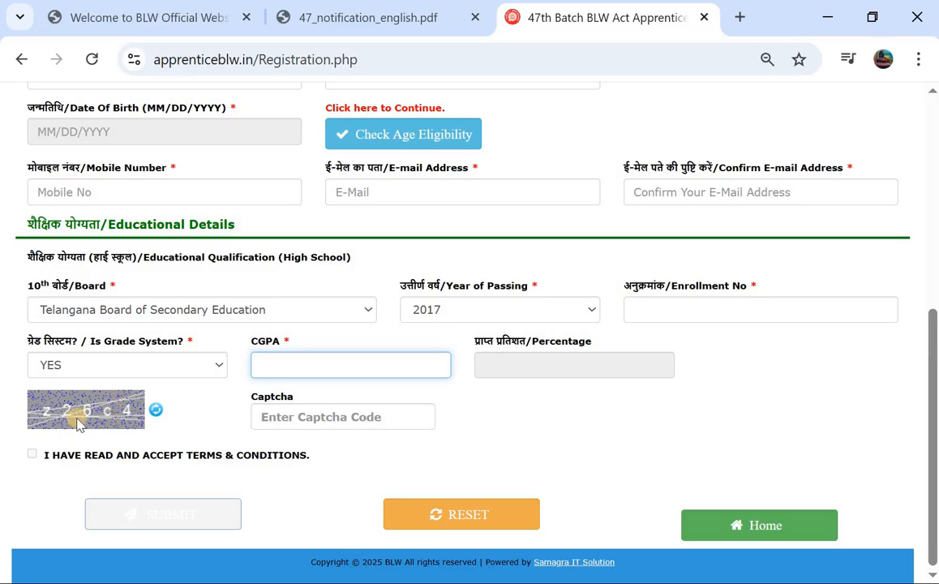
pyautogui.click(31, 454)
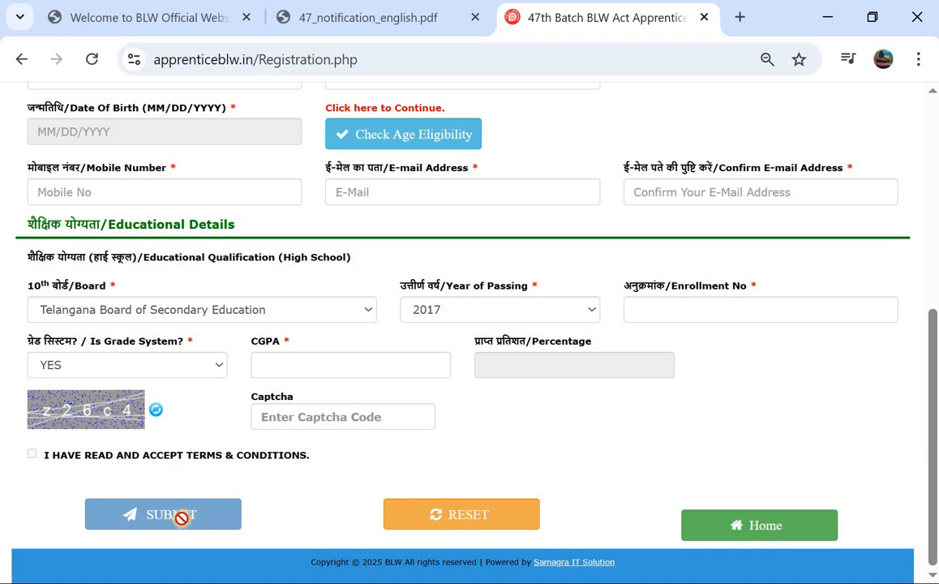
# Step: Change Applied For to ITI with Electrician as the ITI trade
pyautogui.scroll(5, 294, 385)
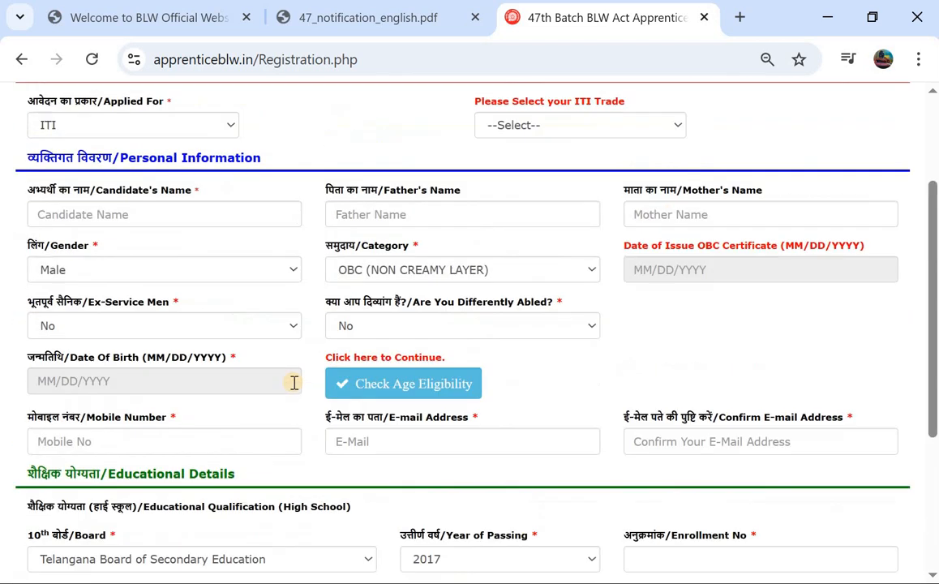
pyautogui.click(209, 282)
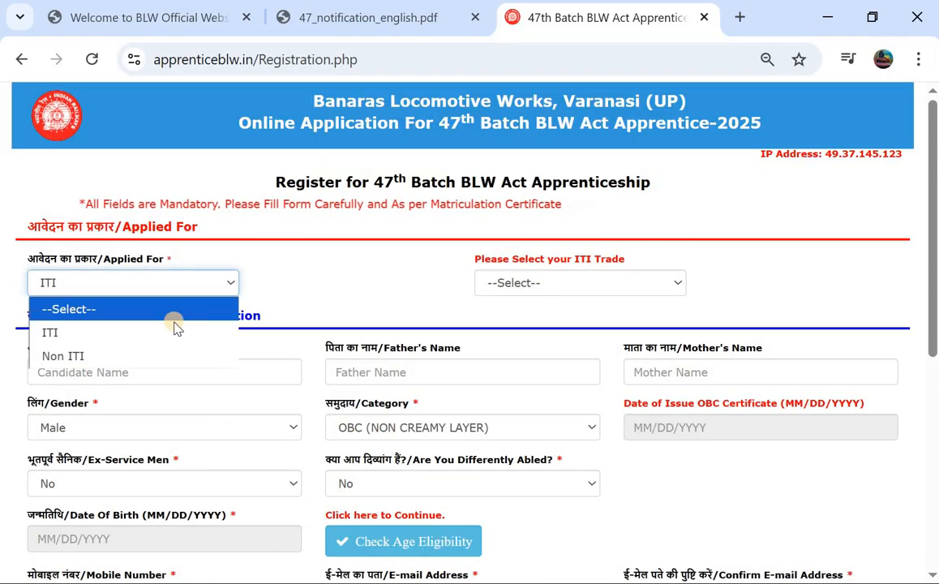
pyautogui.click(187, 331)
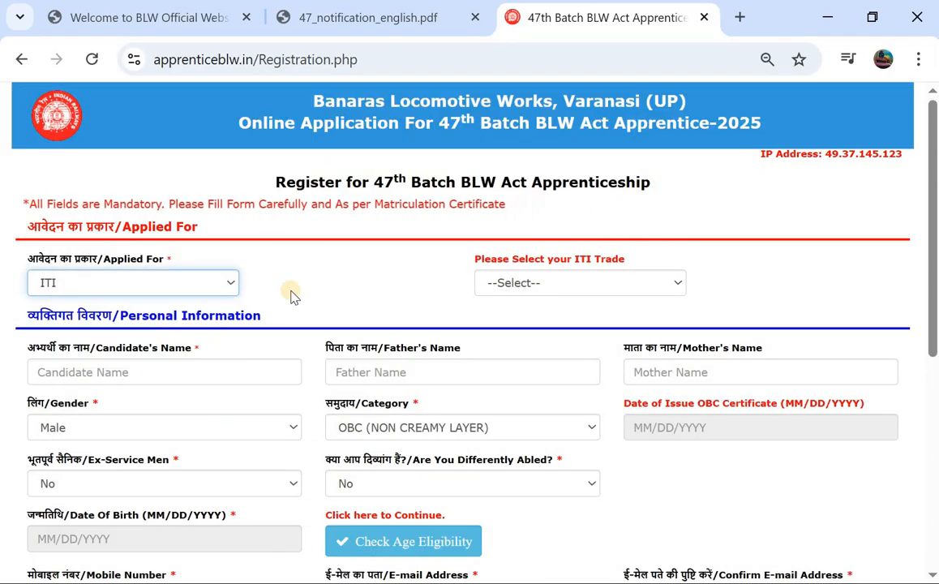
pyautogui.click(531, 282)
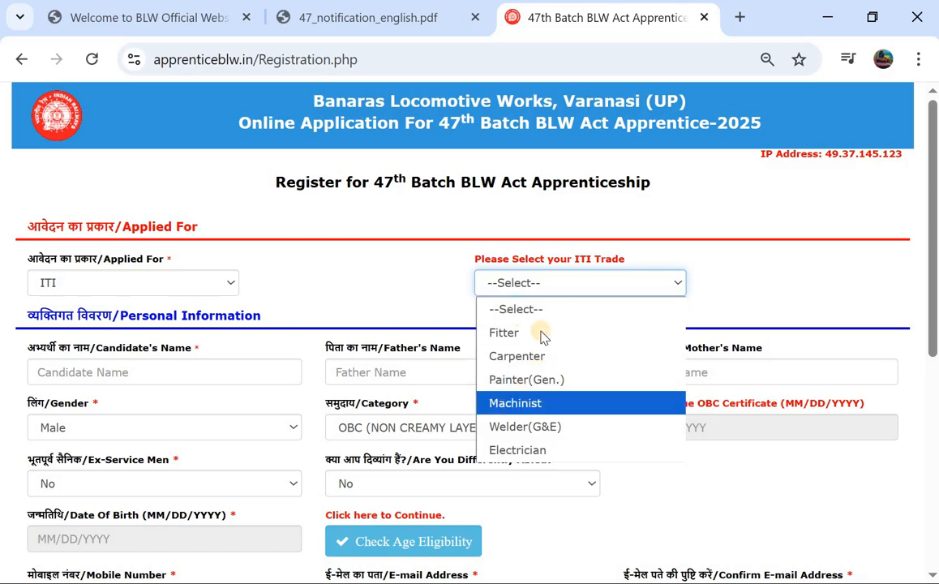
pyautogui.click(523, 447)
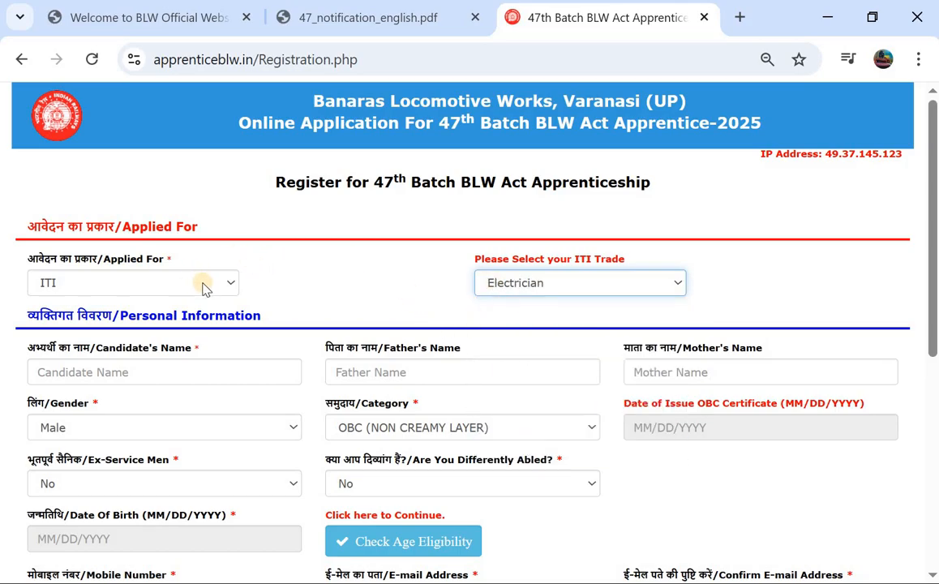
pyautogui.scroll(-5, 347, 330)
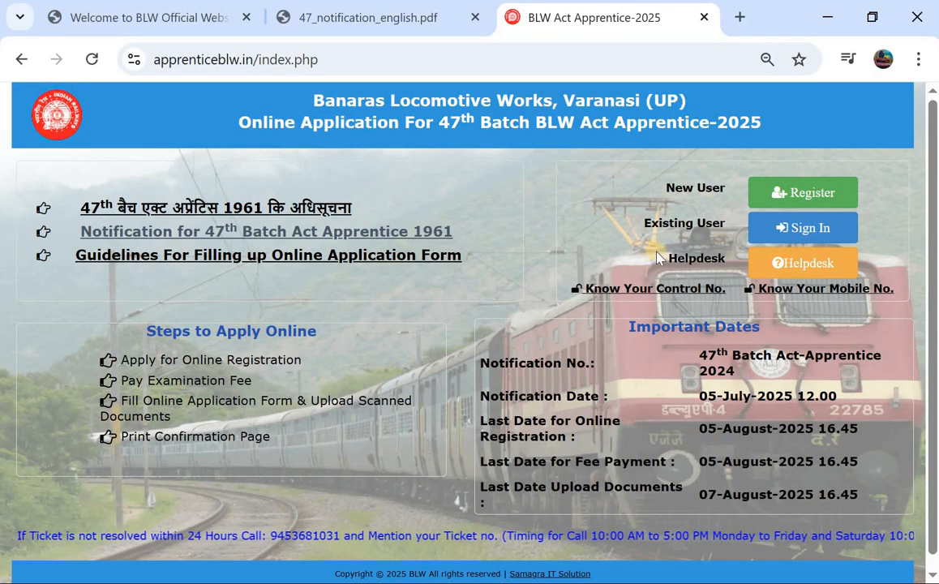
# Step: Log in with the Control Number and registered mobile number, then start paying the Rs. 100 fee
pyautogui.click(793, 229)
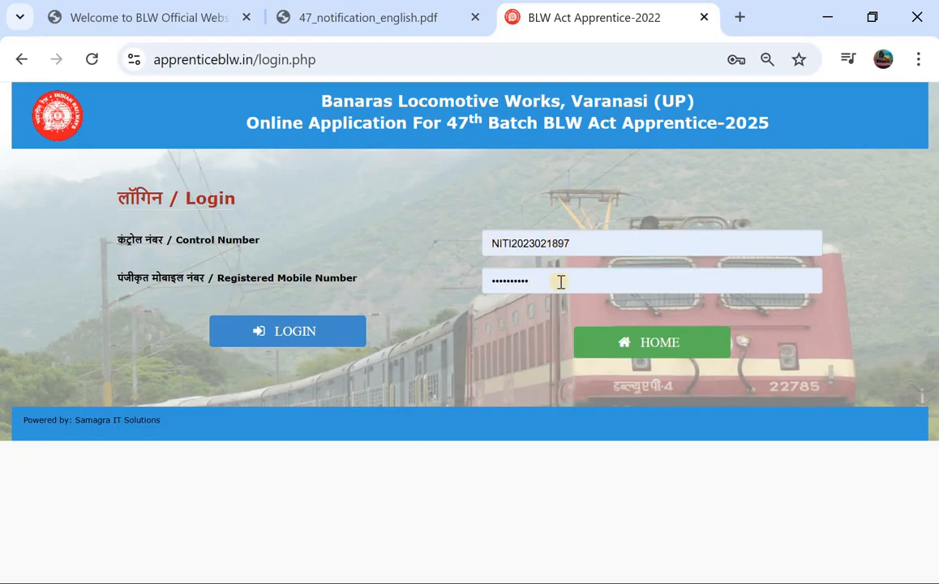
pyautogui.click(338, 330)
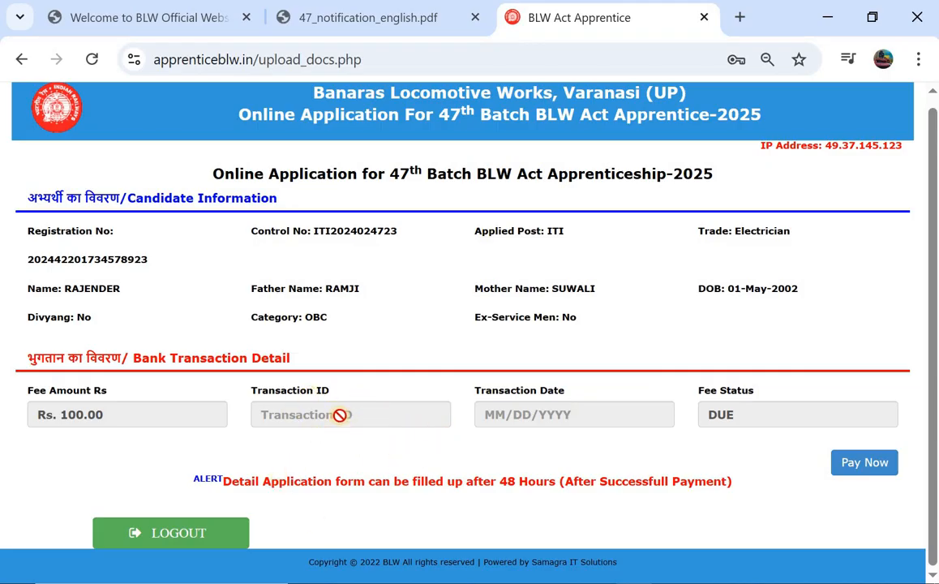
pyautogui.click(864, 464)
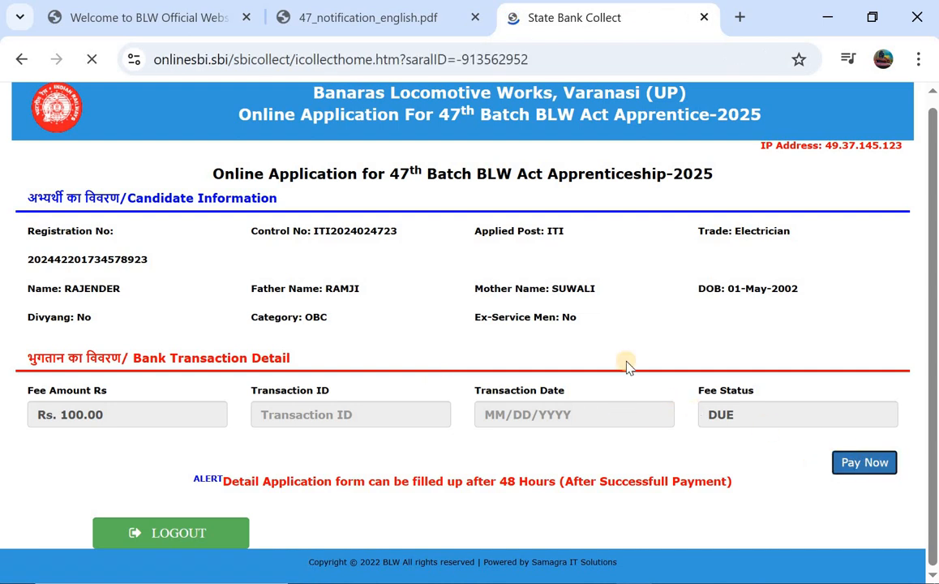
# Step: Fill in the Control Number, Candidate Name and Registered Mobile No. on the SBI Collect form
pyautogui.scroll(-2, 340, 241)
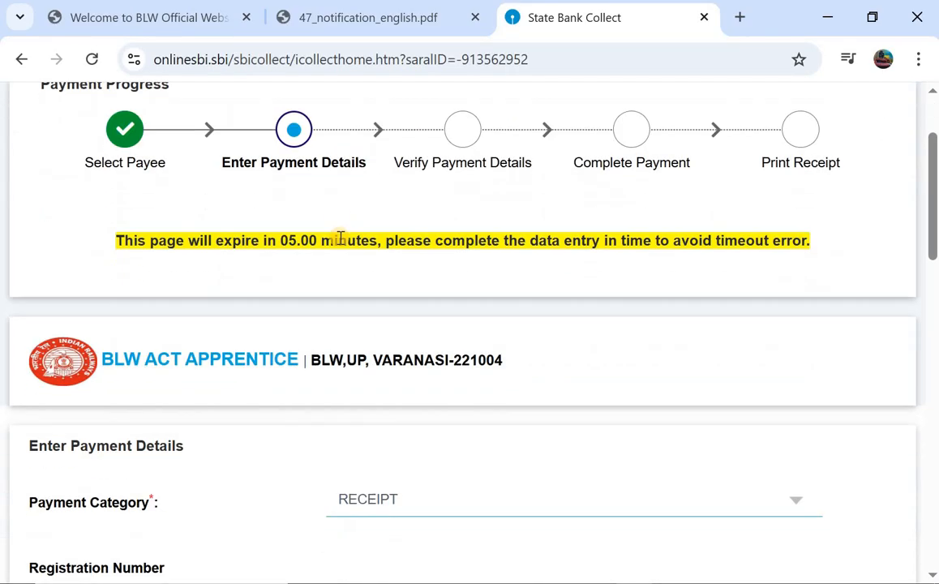
pyautogui.scroll(-3, 341, 240)
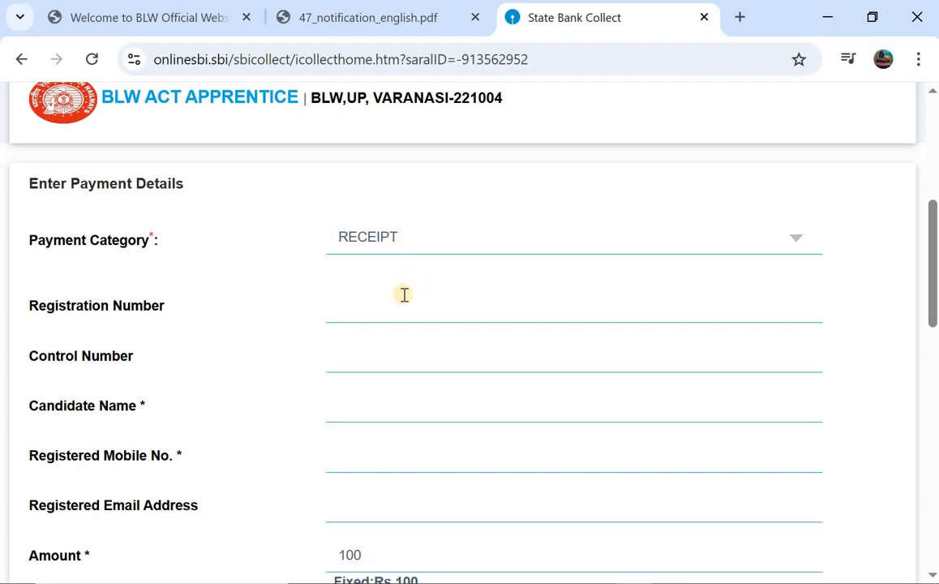
pyautogui.scroll(-1, 403, 294)
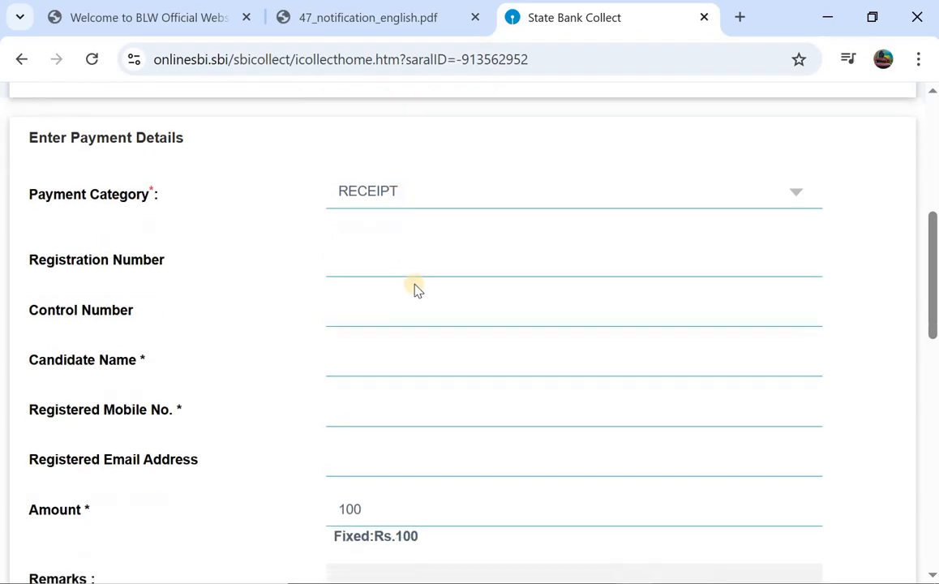
pyautogui.click(365, 319)
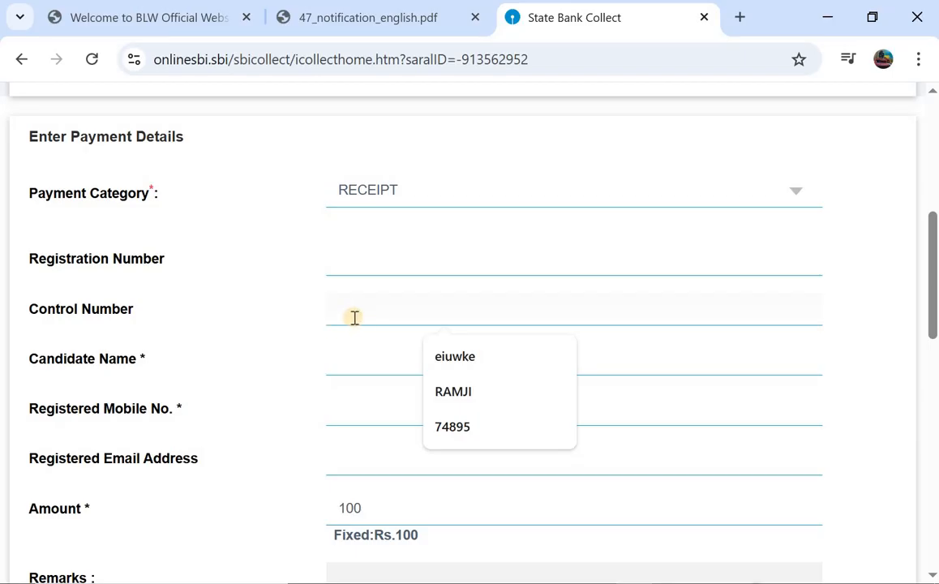
pyautogui.click(374, 365)
pyautogui.click(363, 414)
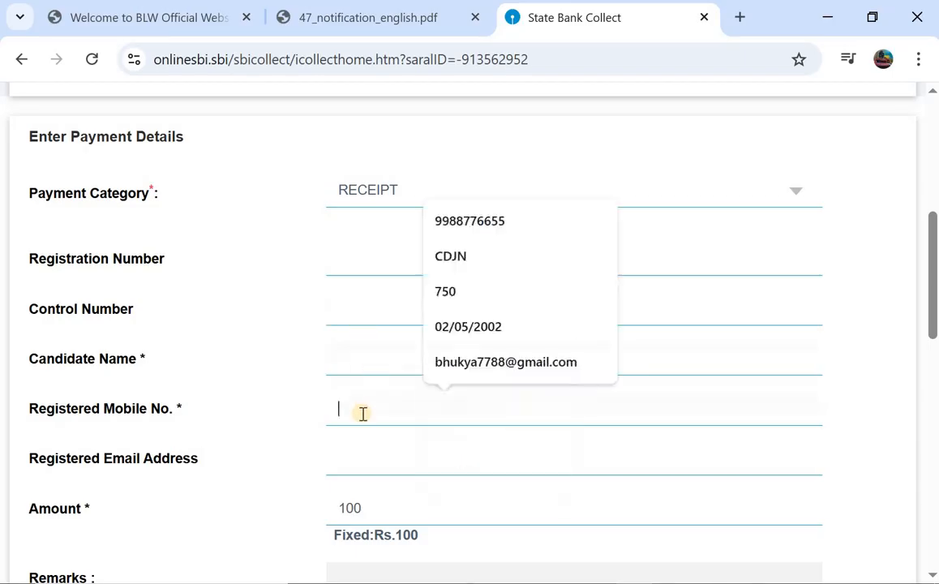
# Step: Agree to the Terms & Conditions below the fixed Rs.100 amount
pyautogui.scroll(-1, 362, 417)
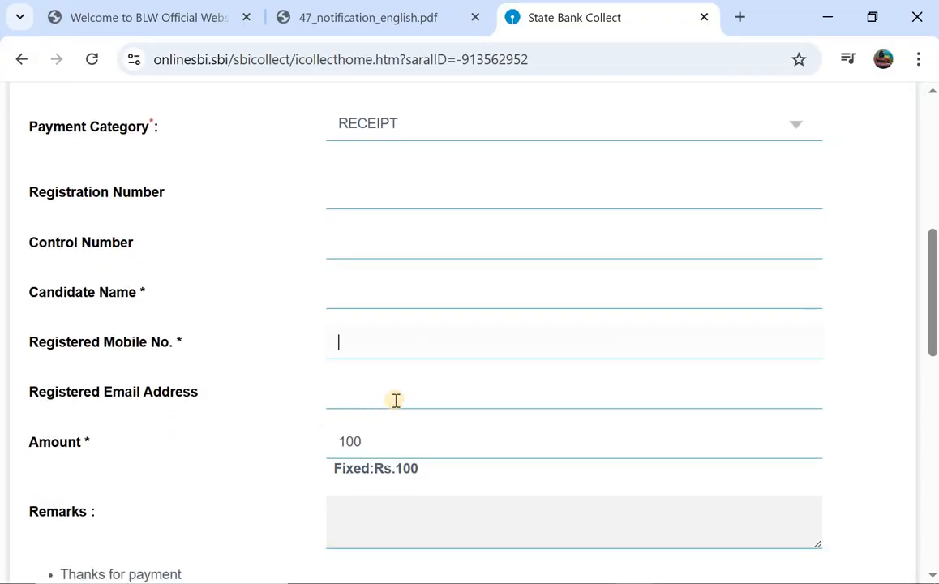
pyautogui.scroll(-1, 396, 400)
pyautogui.scroll(-1, 450, 363)
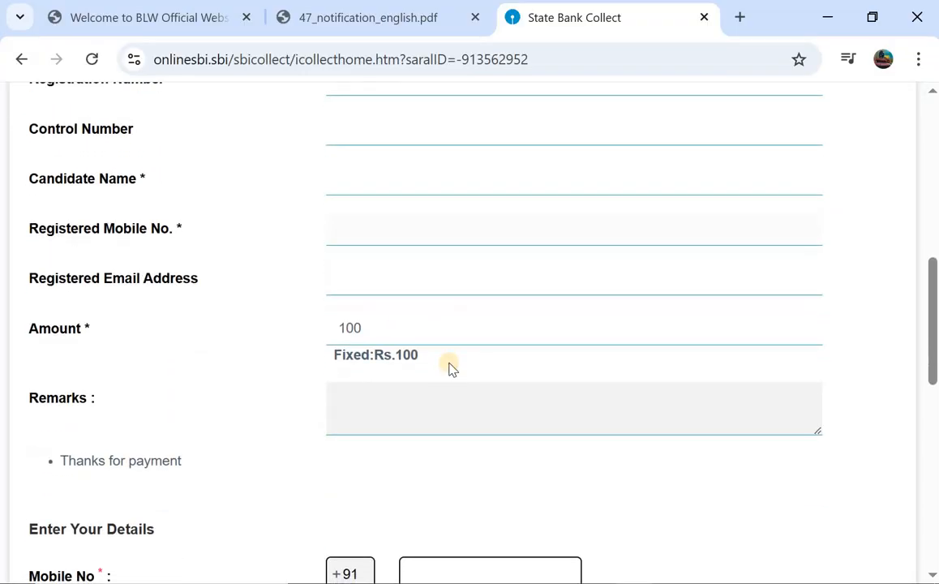
pyautogui.scroll(-1, 390, 393)
pyautogui.scroll(-1, 390, 396)
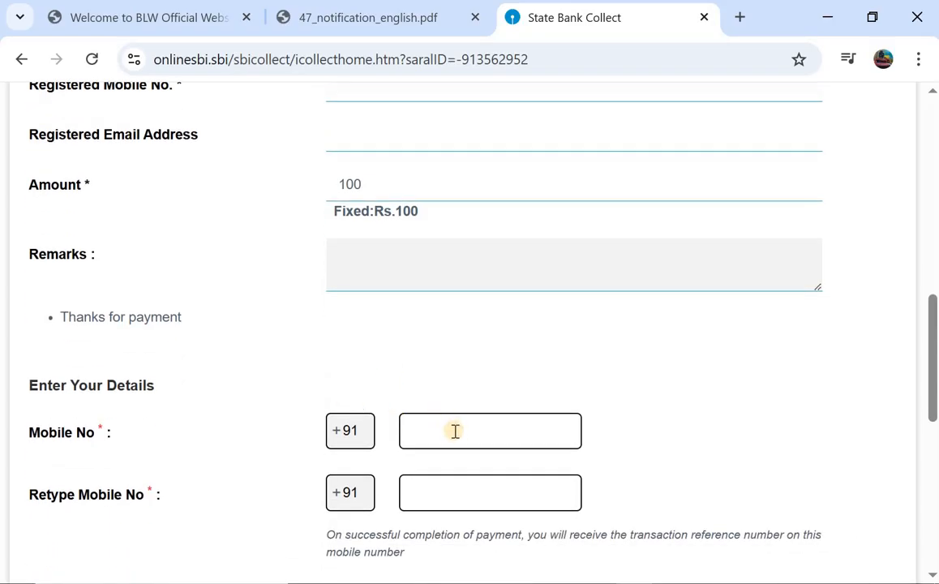
pyautogui.scroll(-1, 457, 434)
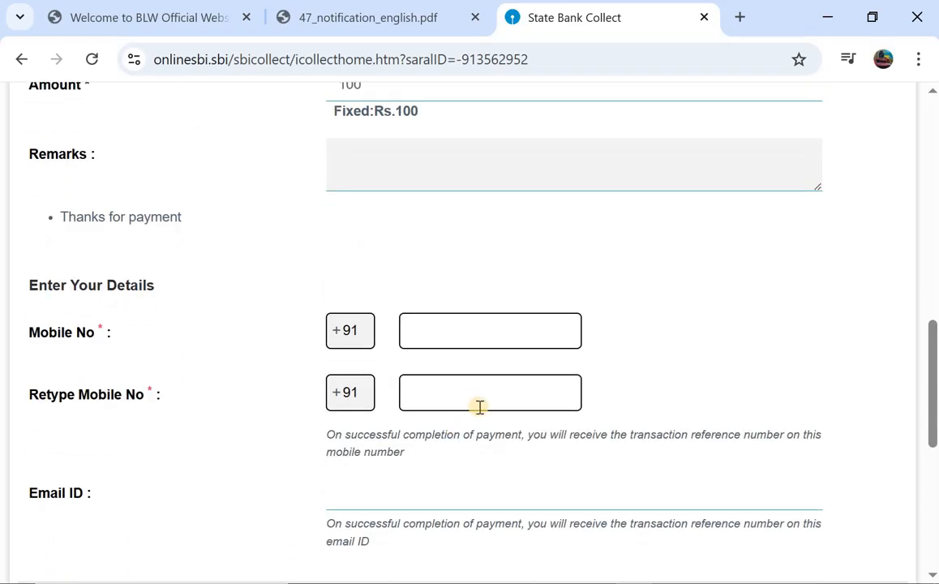
pyautogui.scroll(-1, 478, 406)
pyautogui.scroll(-1, 444, 368)
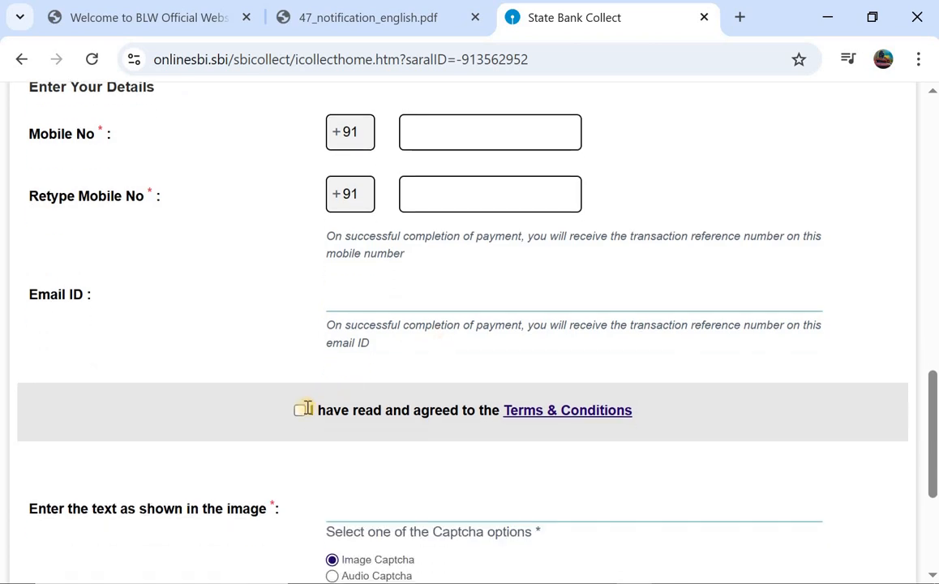
pyautogui.click(300, 410)
pyautogui.scroll(-2, 304, 412)
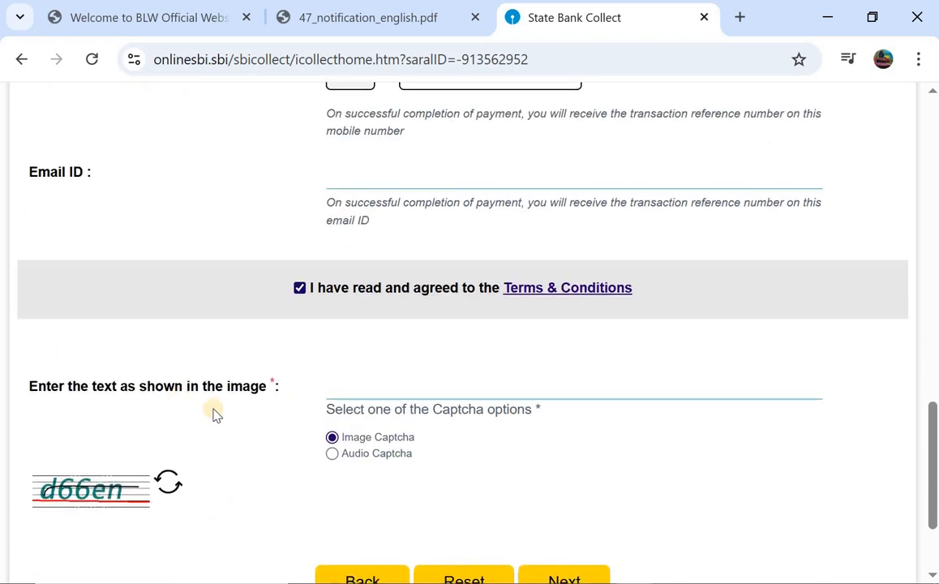
pyautogui.scroll(-2, 486, 422)
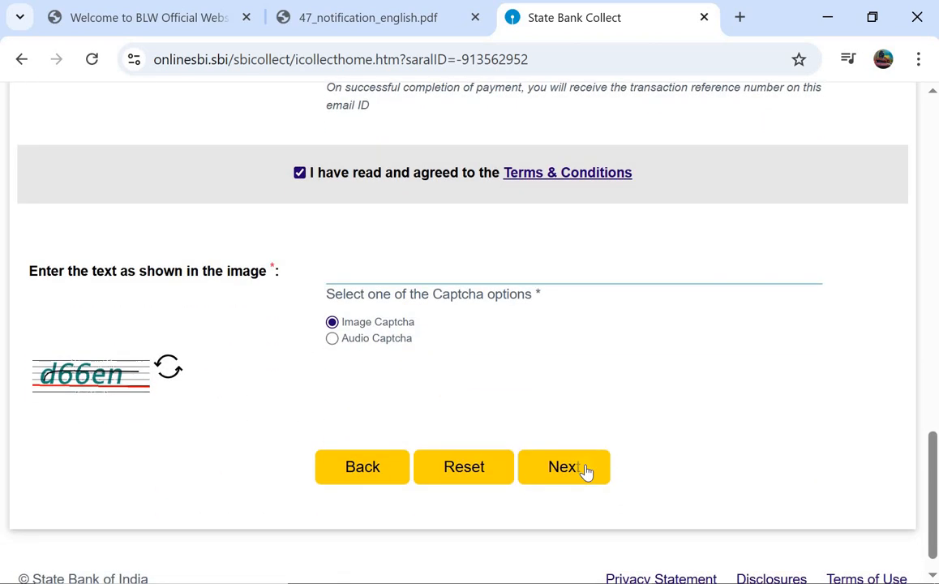
# Step: Proceed to the payment modes and choose Rupay Debit Card for the ₹100 fee
pyautogui.click(516, 468)
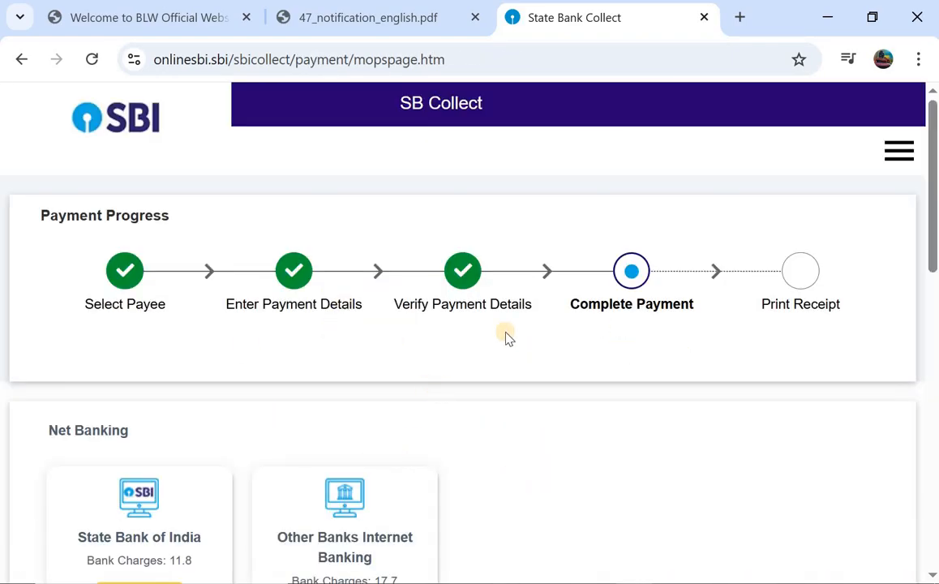
pyautogui.scroll(-2, 479, 332)
pyautogui.scroll(-2, 269, 273)
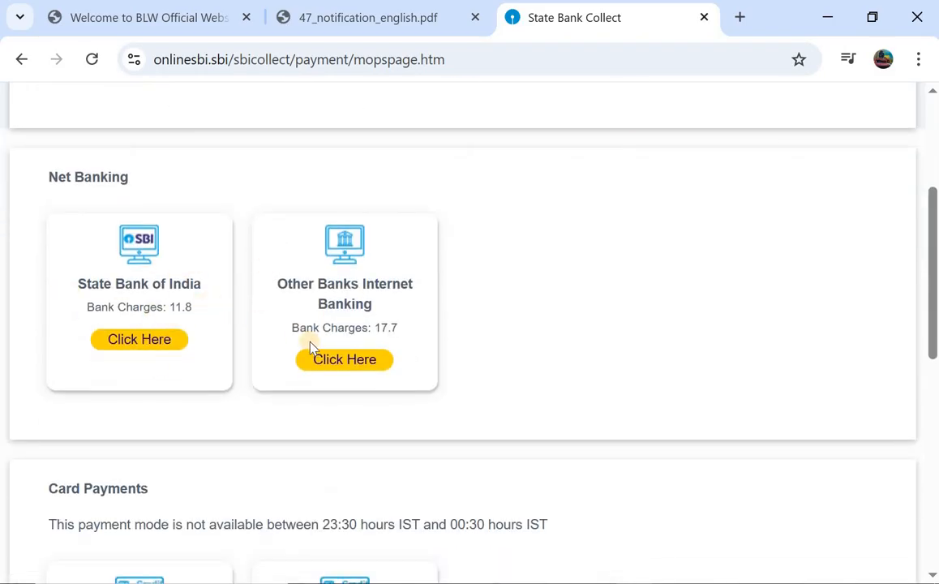
pyautogui.scroll(-1, 312, 300)
pyautogui.scroll(-2, 299, 259)
pyautogui.scroll(-1, 299, 257)
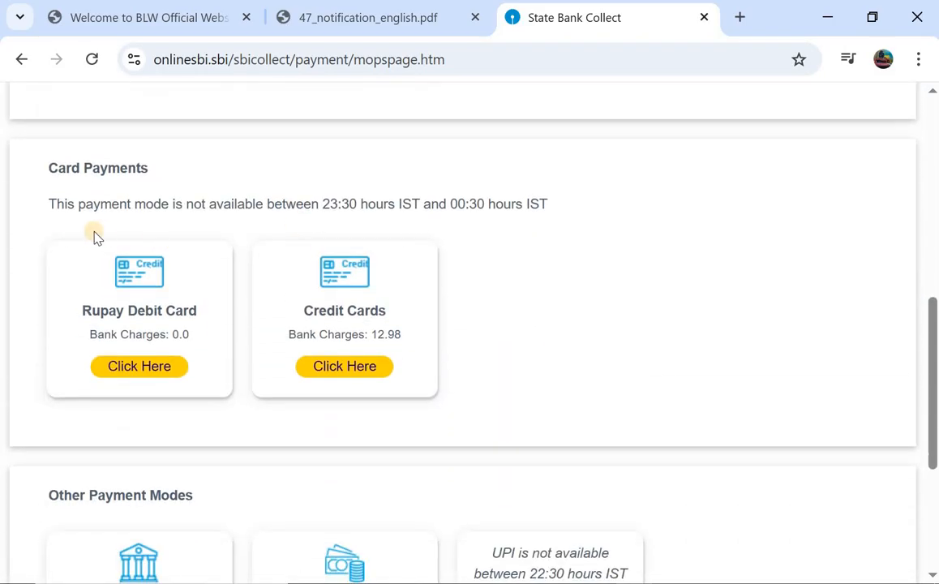
pyautogui.scroll(-3, 213, 308)
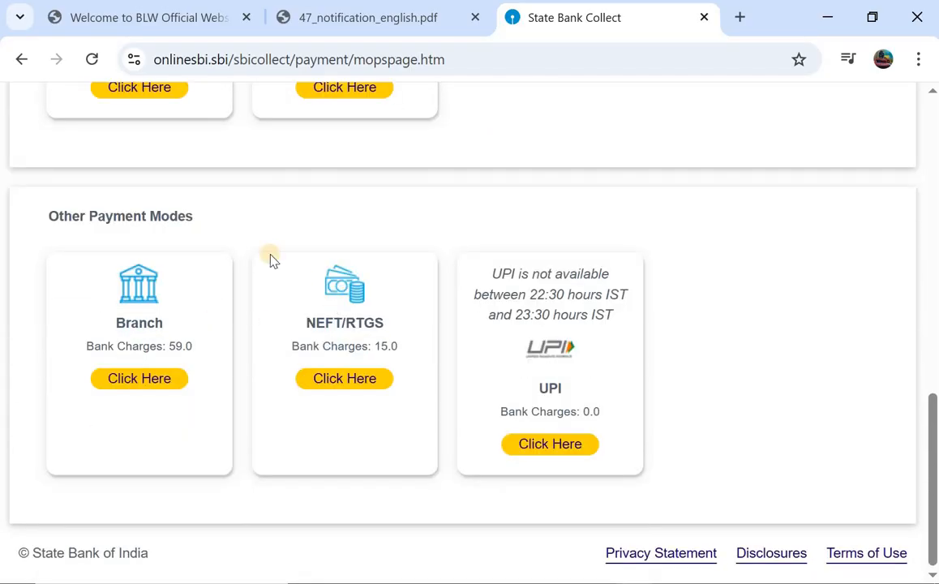
pyautogui.scroll(3, 221, 215)
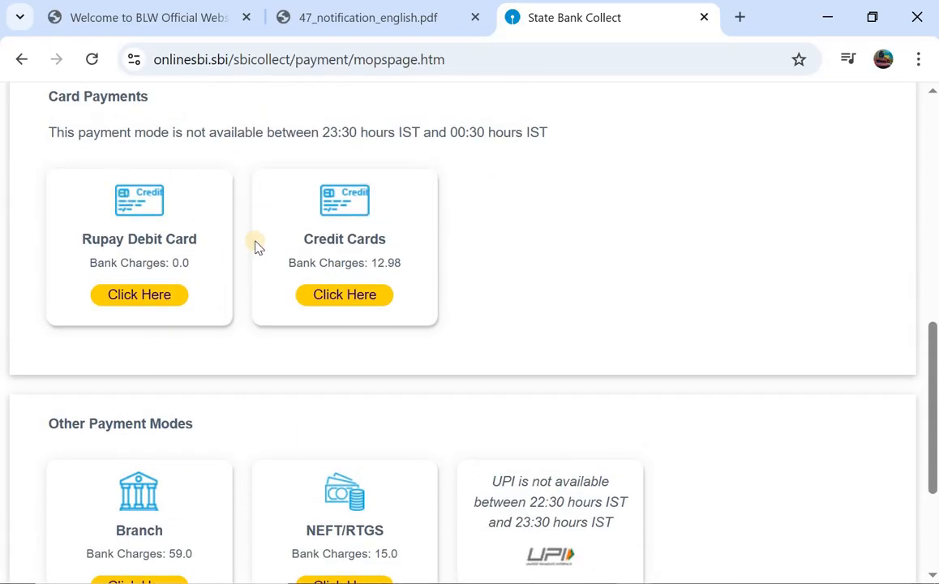
pyautogui.scroll(5, 304, 230)
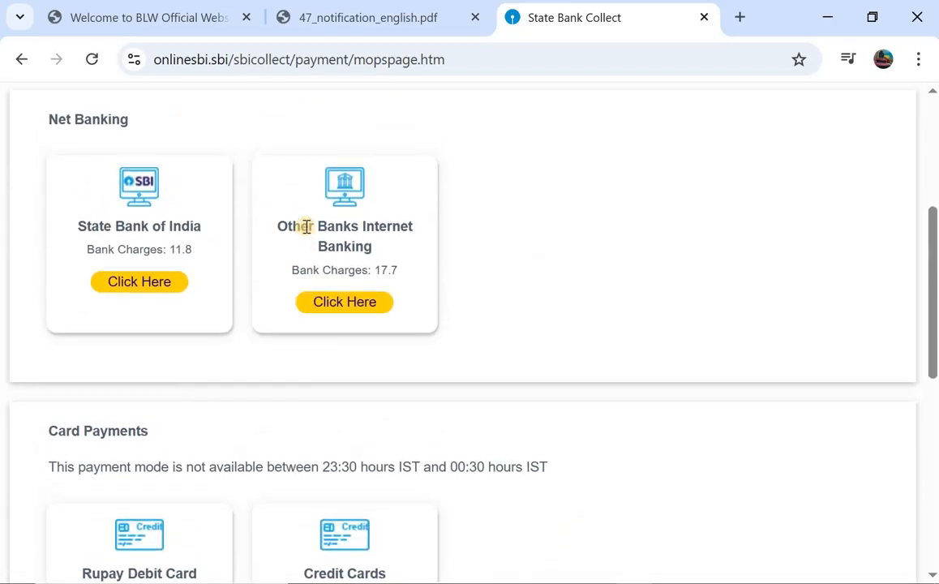
pyautogui.scroll(4, 307, 232)
pyautogui.scroll(-7, 307, 232)
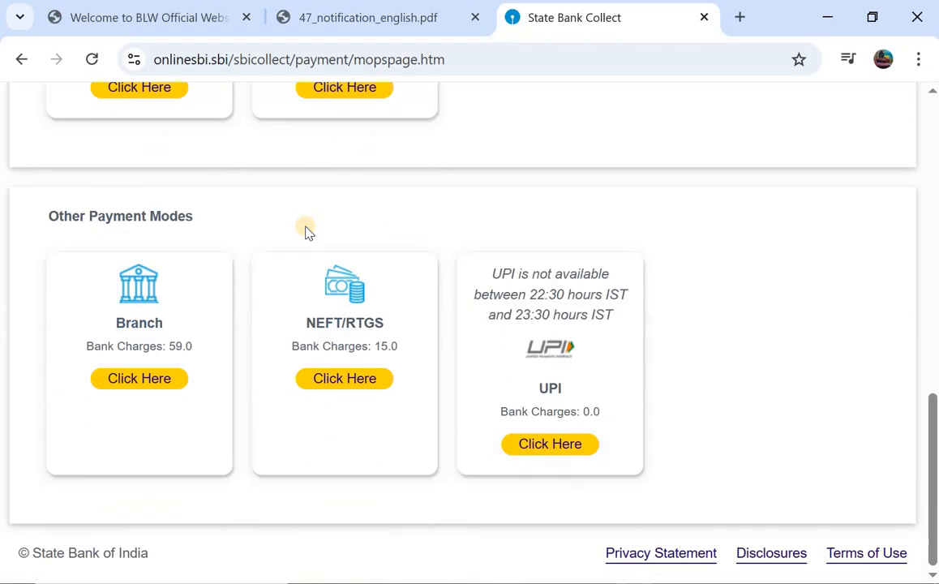
pyautogui.scroll(2, 305, 232)
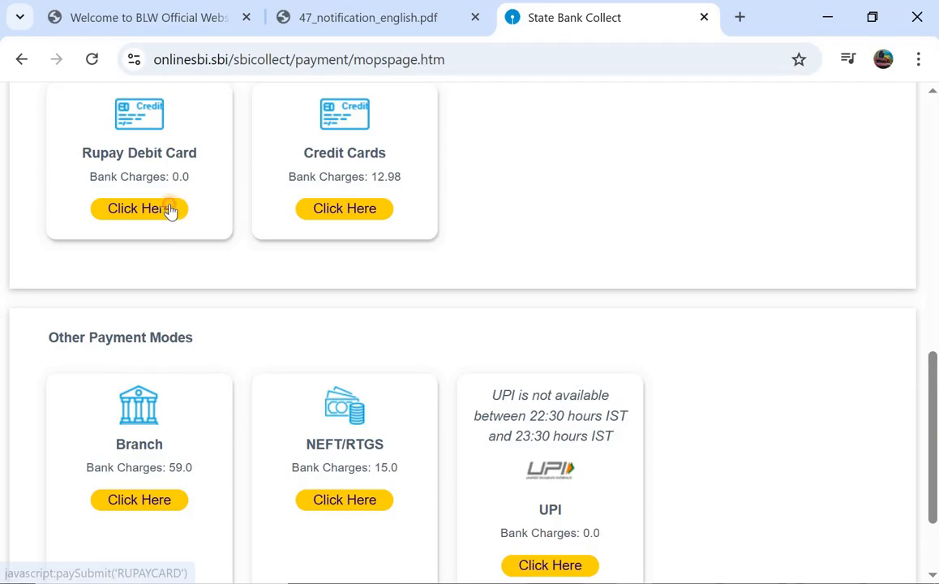
pyautogui.click(139, 209)
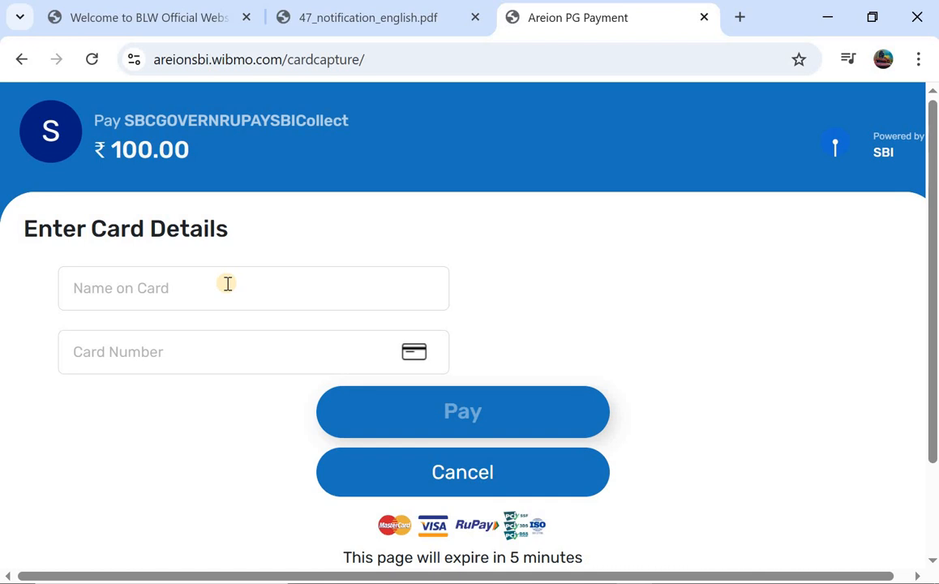
# Step: Enter the card details and pay the ₹100 application fee on the SBI gateway
pyautogui.click(262, 367)
pyautogui.scroll(-1, 391, 301)
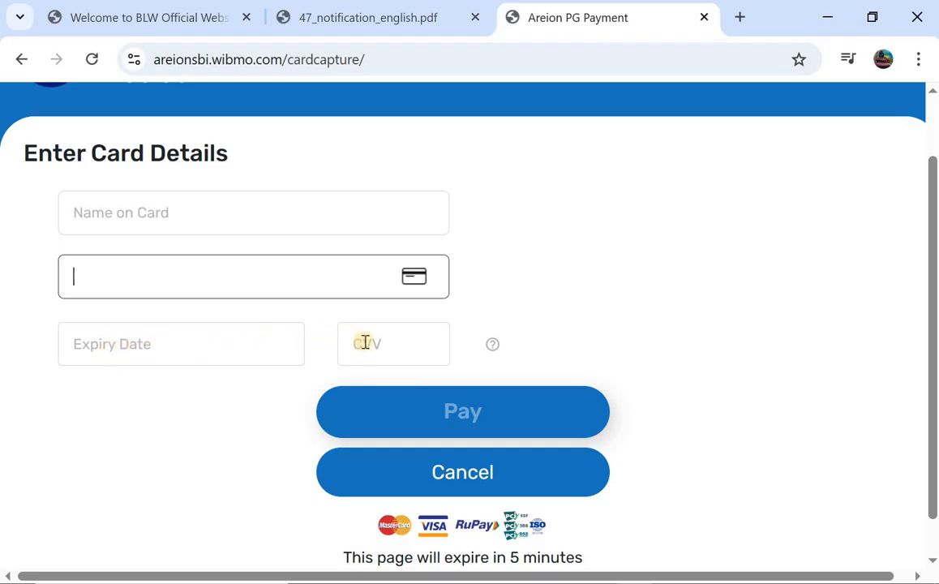
pyautogui.scroll(-1, 542, 268)
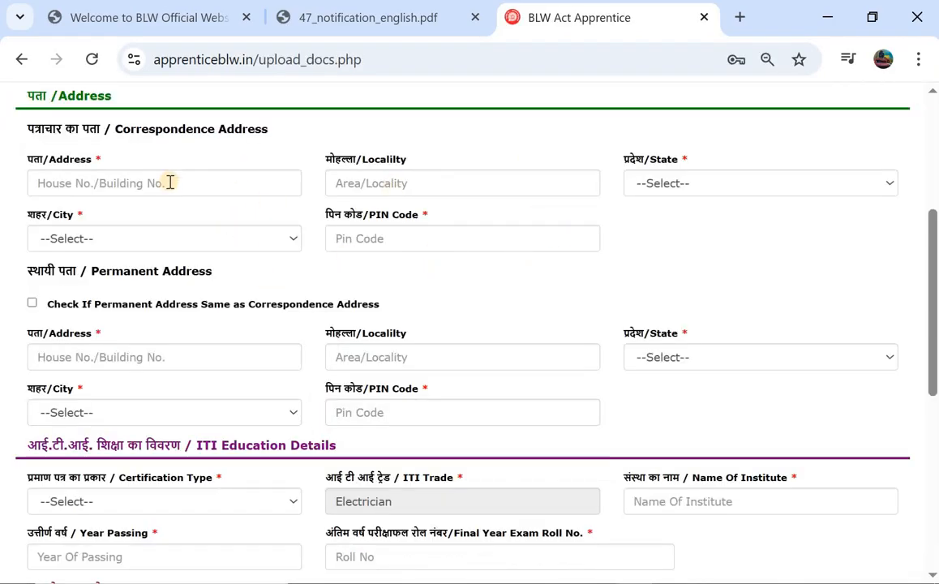
pyautogui.click(129, 192)
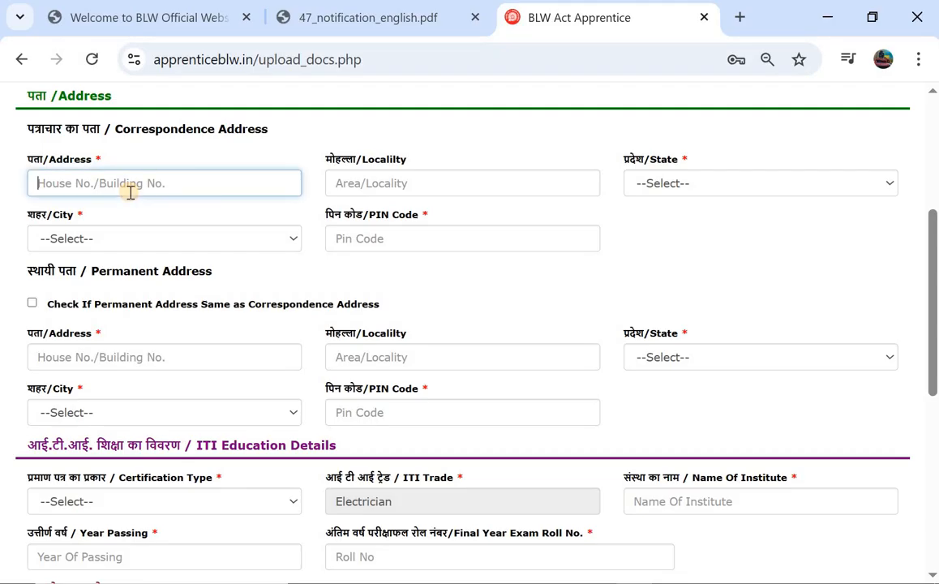
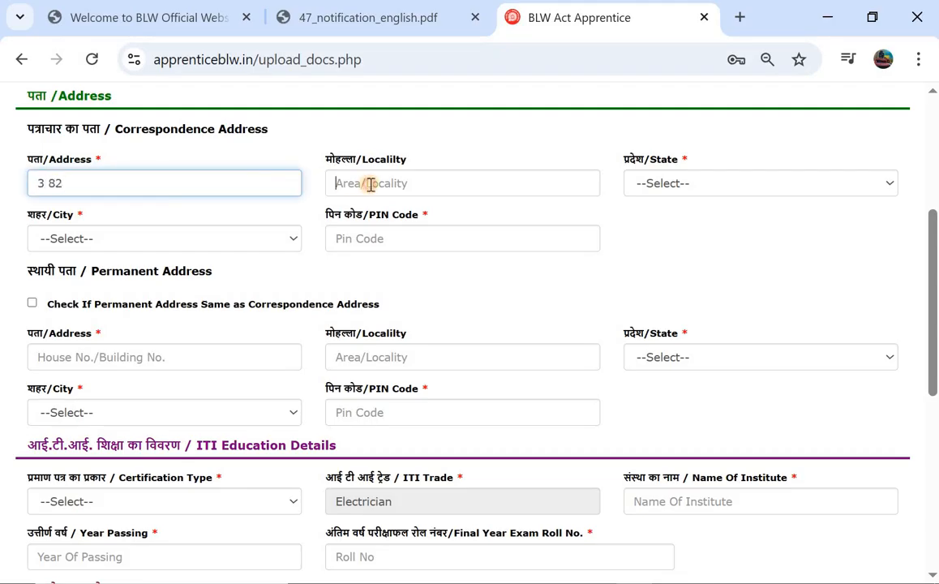
pyautogui.click(369, 185)
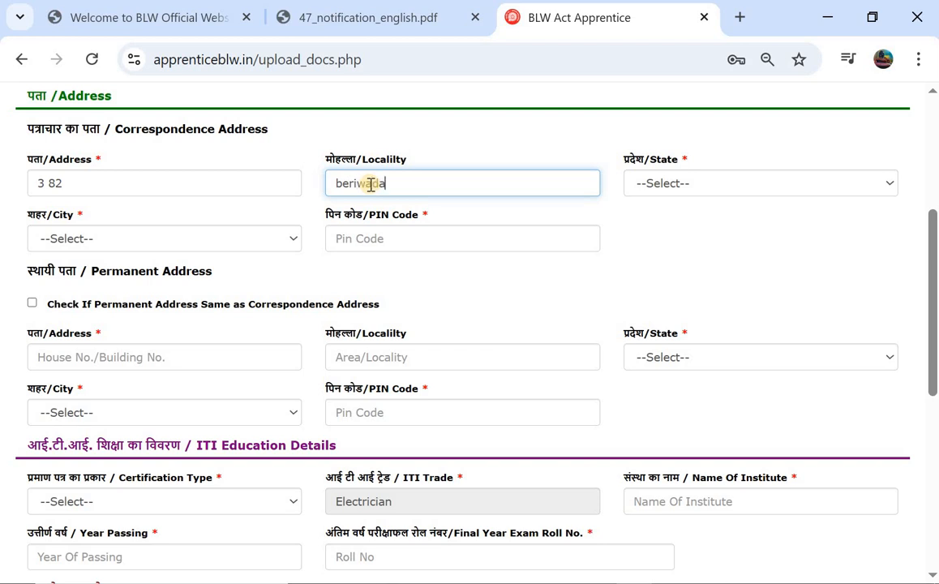
# Step: Set state Telangana, city Mahabubabad and the PIN code, and copy it as the permanent address
pyautogui.click(644, 185)
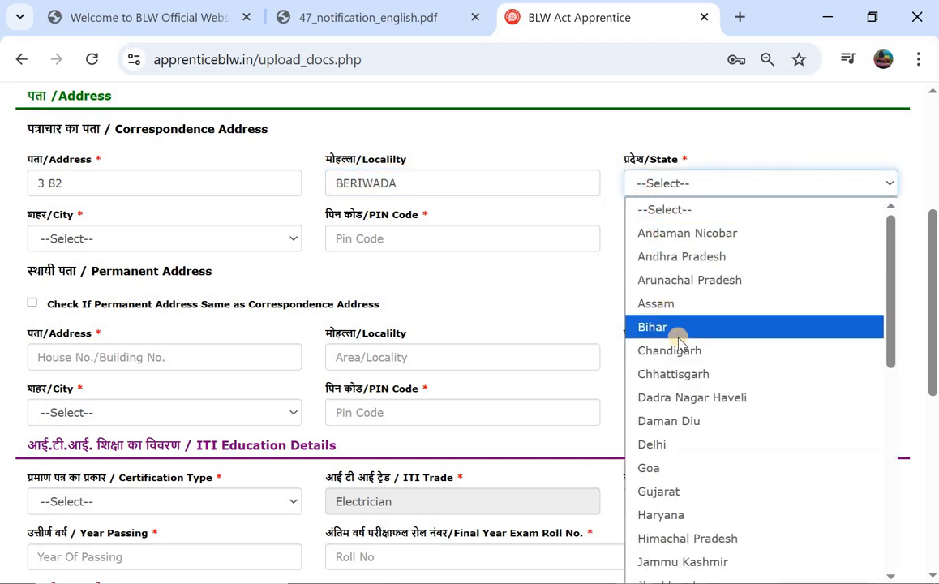
pyautogui.scroll(-6, 677, 341)
pyautogui.click(663, 481)
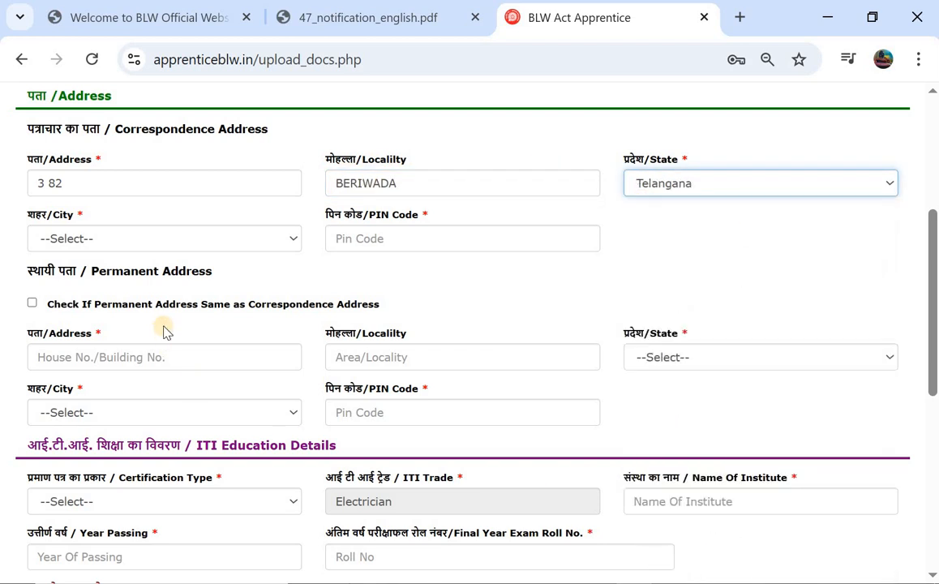
pyautogui.click(237, 237)
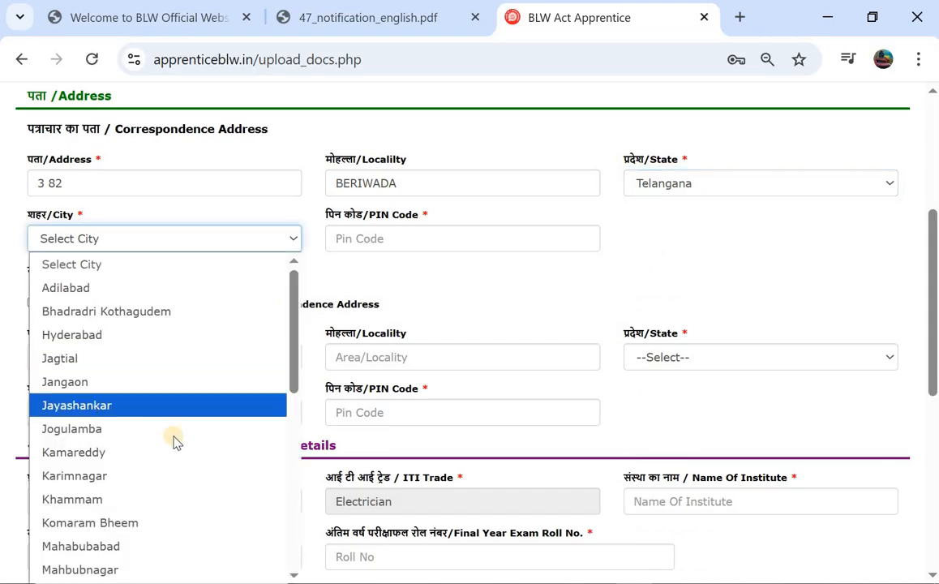
pyautogui.click(170, 548)
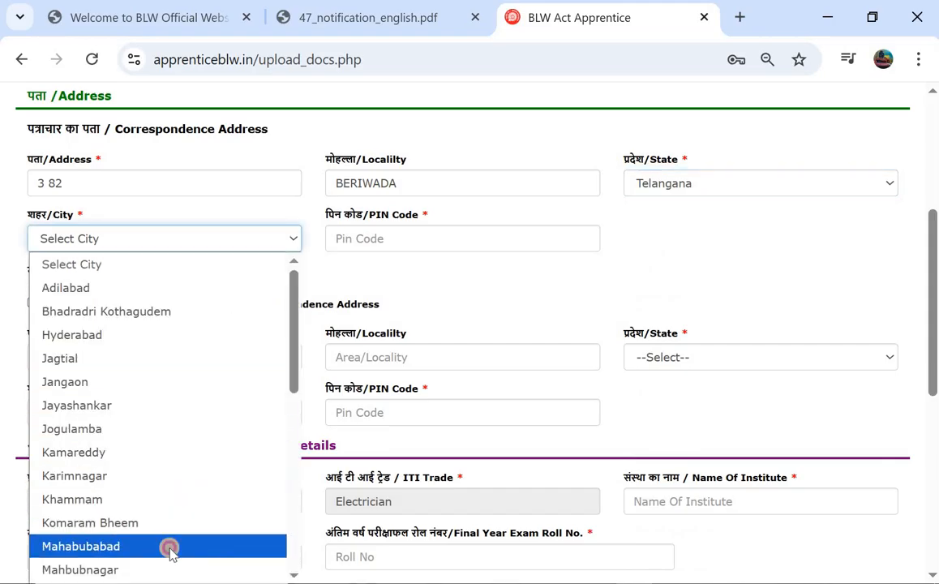
pyautogui.click(462, 245)
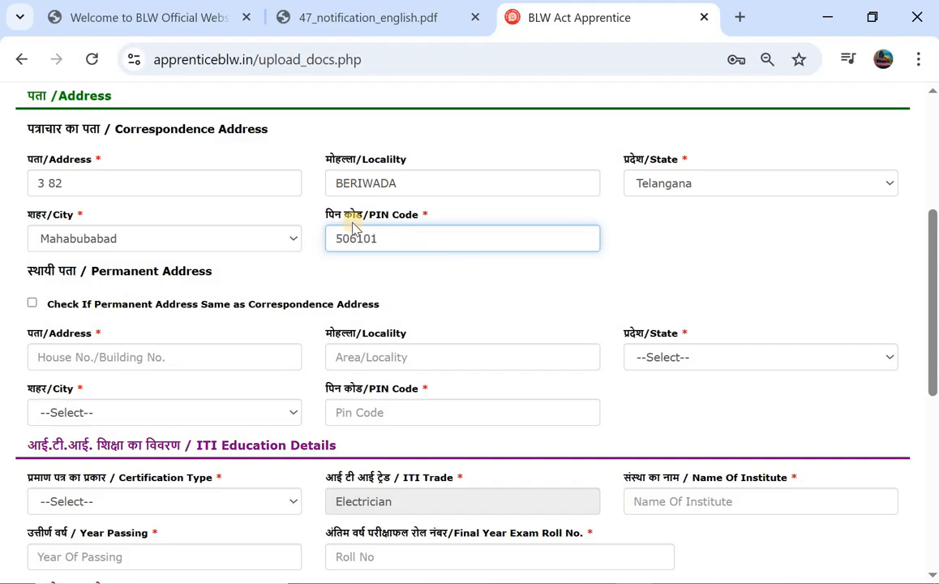
pyautogui.click(31, 305)
# Step: Set the ITI certification type to NCVT
pyautogui.scroll(-2, 205, 343)
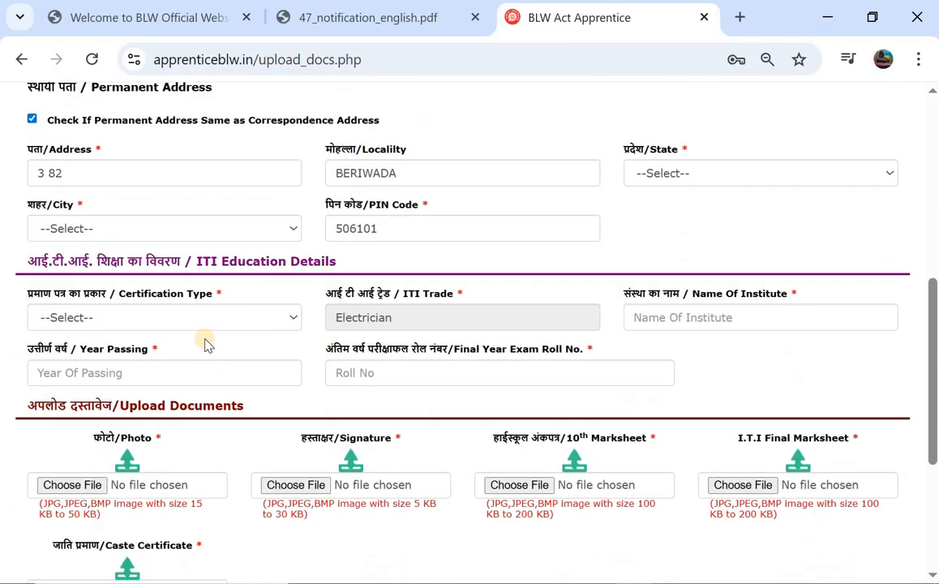
pyautogui.scroll(-1, 235, 284)
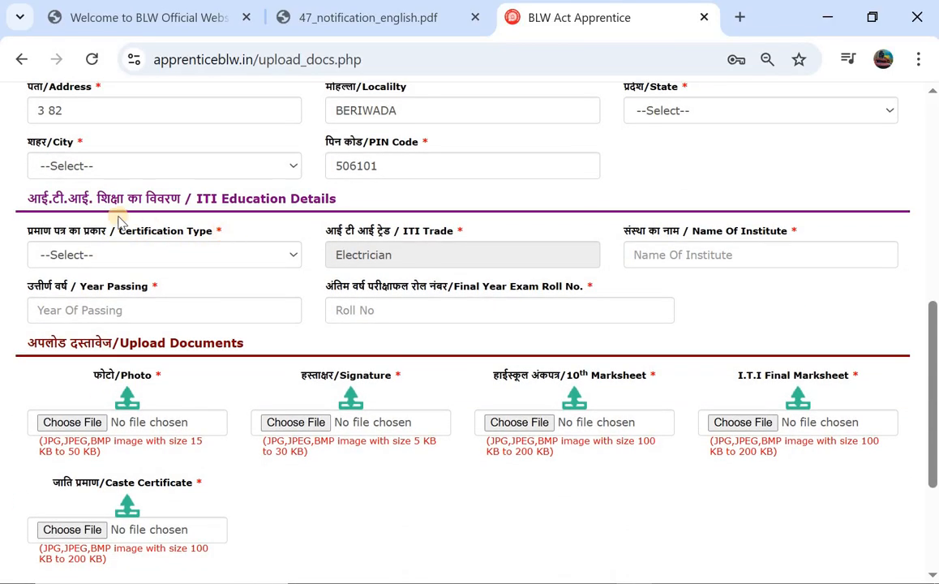
pyautogui.click(177, 256)
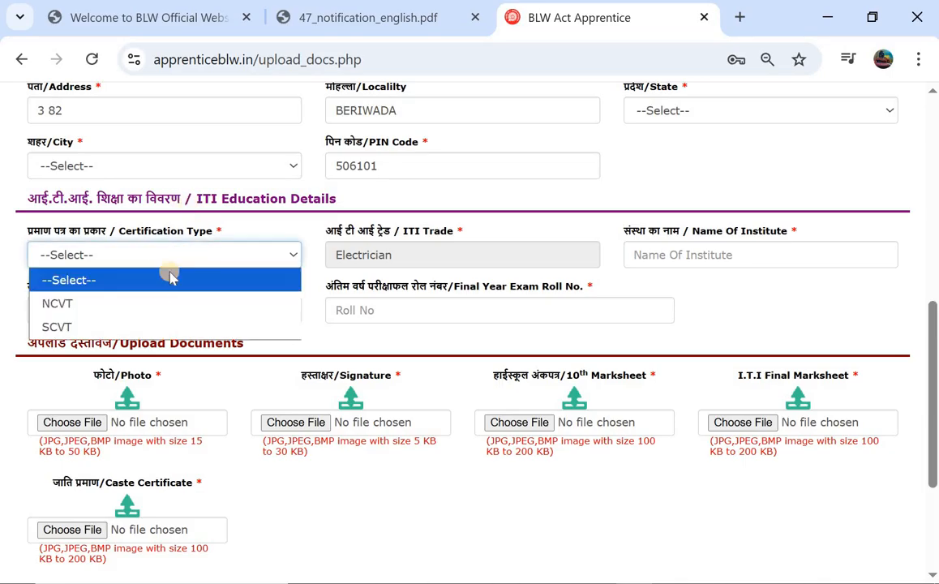
pyautogui.click(170, 315)
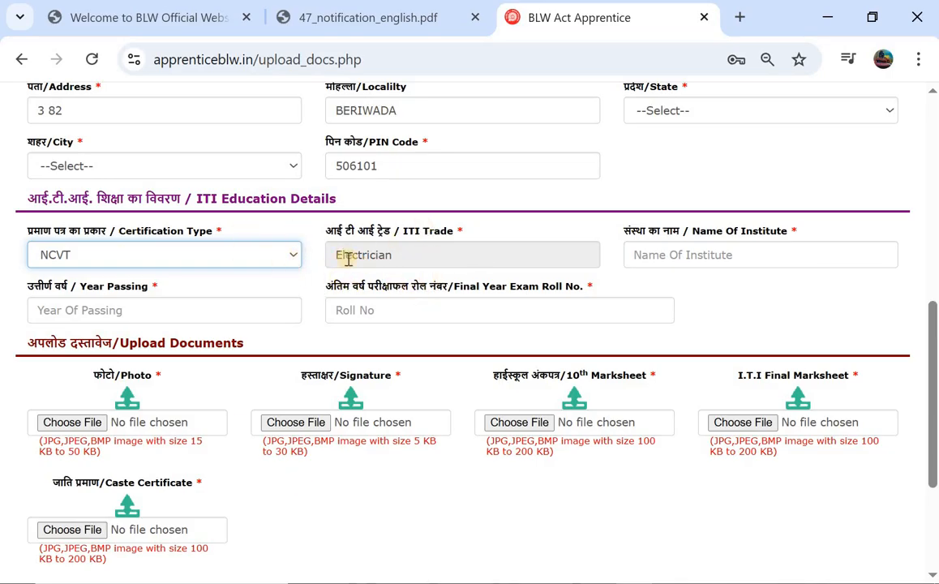
# Step: Enter institute TS, year of passing 2019 and the final-year exam roll number
pyautogui.click(654, 259)
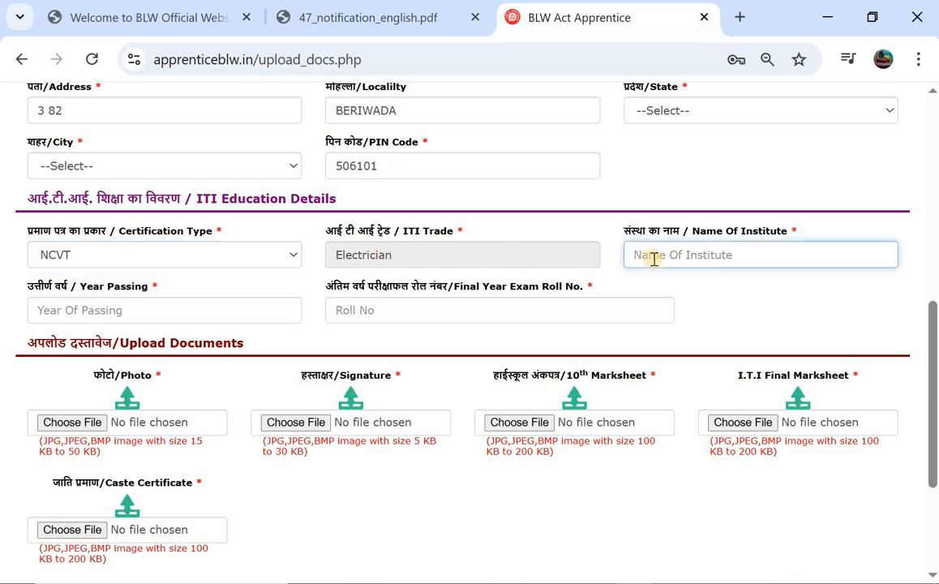
pyautogui.write('ts')
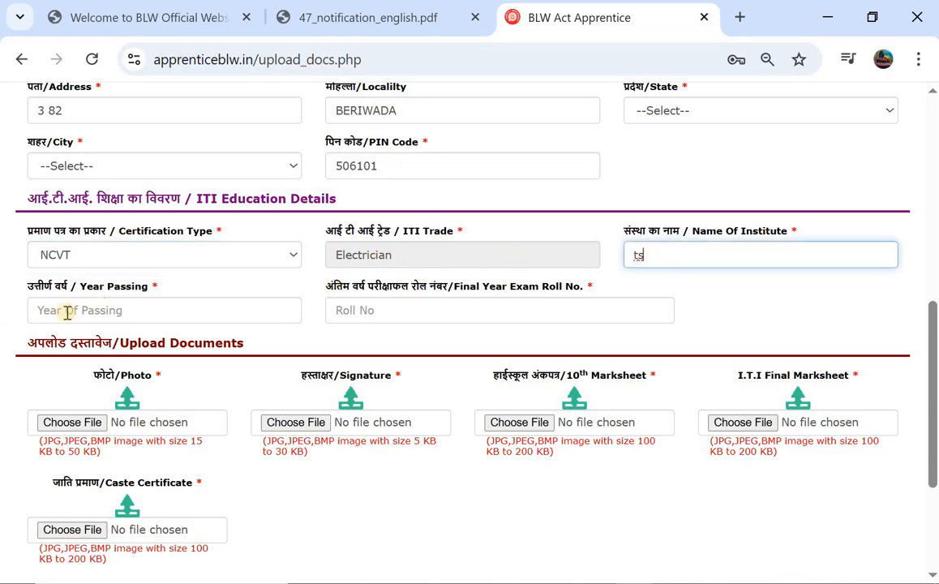
pyautogui.click(80, 312)
pyautogui.write('2019')
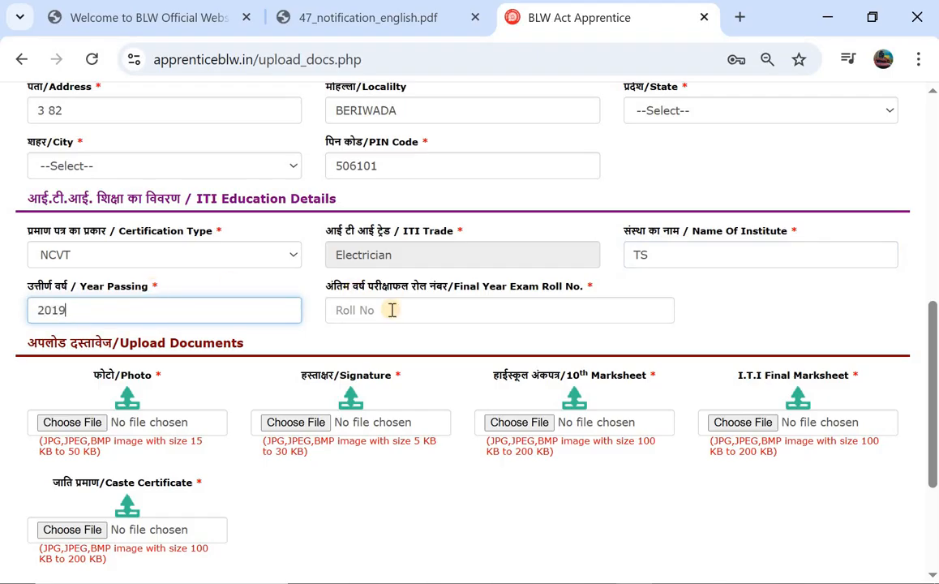
pyautogui.click(392, 310)
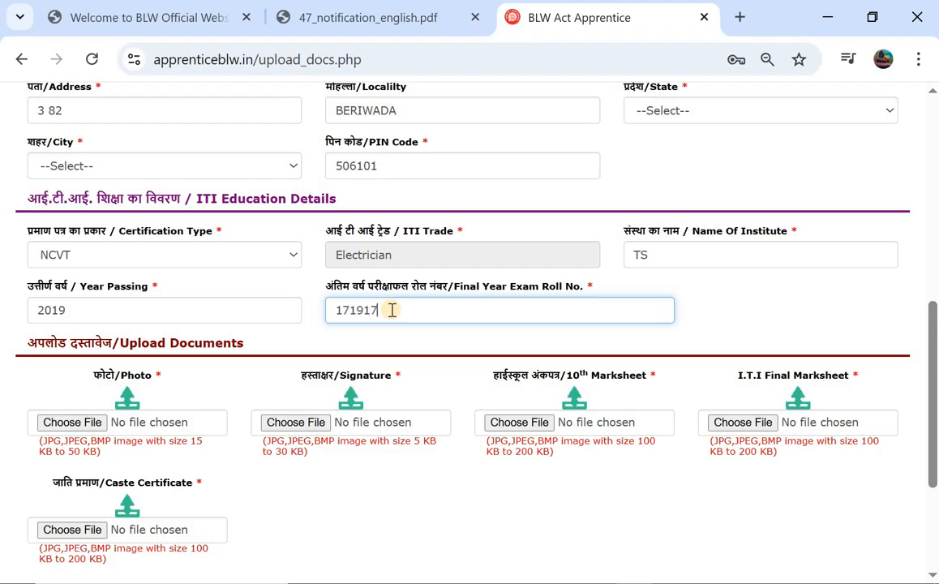
pyautogui.scroll(-3, 392, 310)
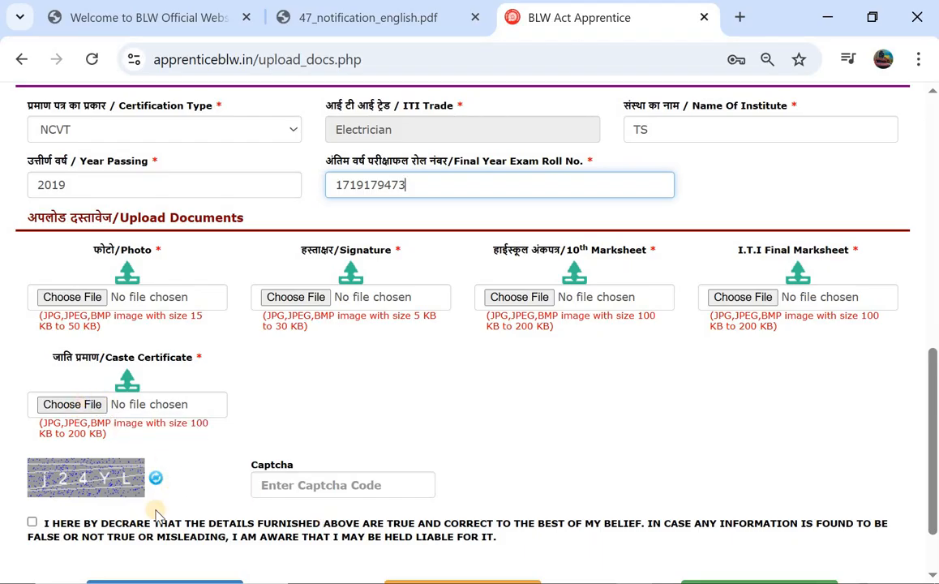
# Step: Tick the truthfulness declaration and submit the apprentice application form
pyautogui.click(32, 523)
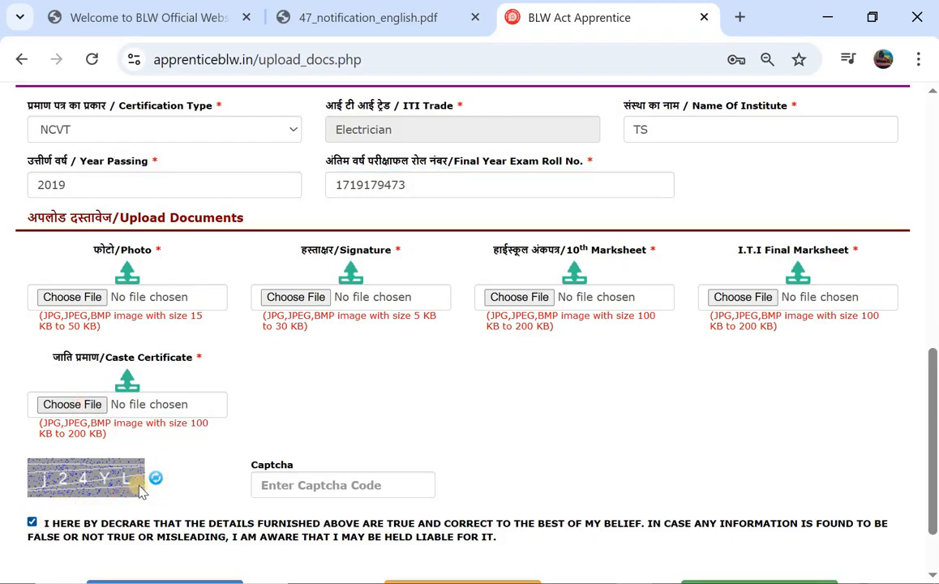
pyautogui.scroll(-1, 126, 471)
pyautogui.click(188, 519)
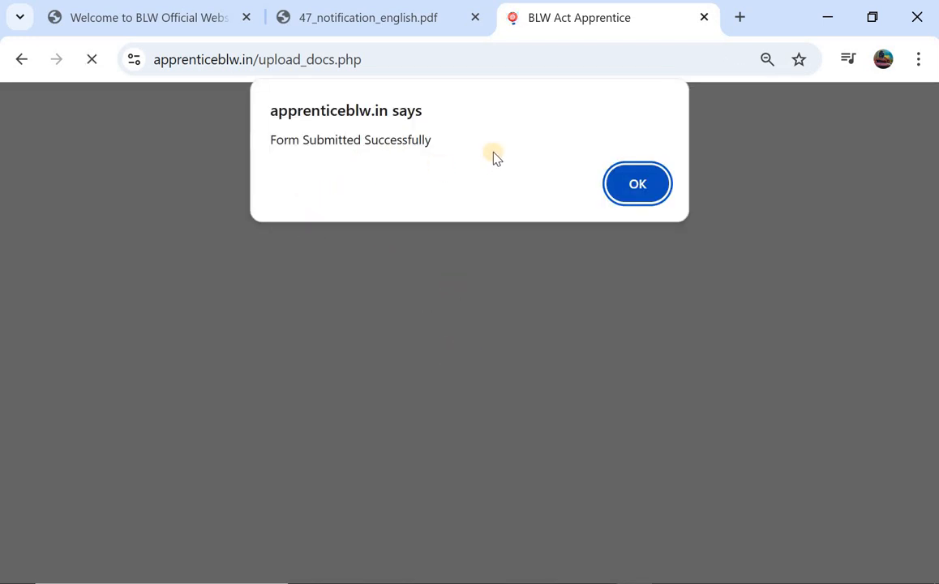
# Step: Dismiss the submission alert and bring up printing for the application summary
pyautogui.click(631, 178)
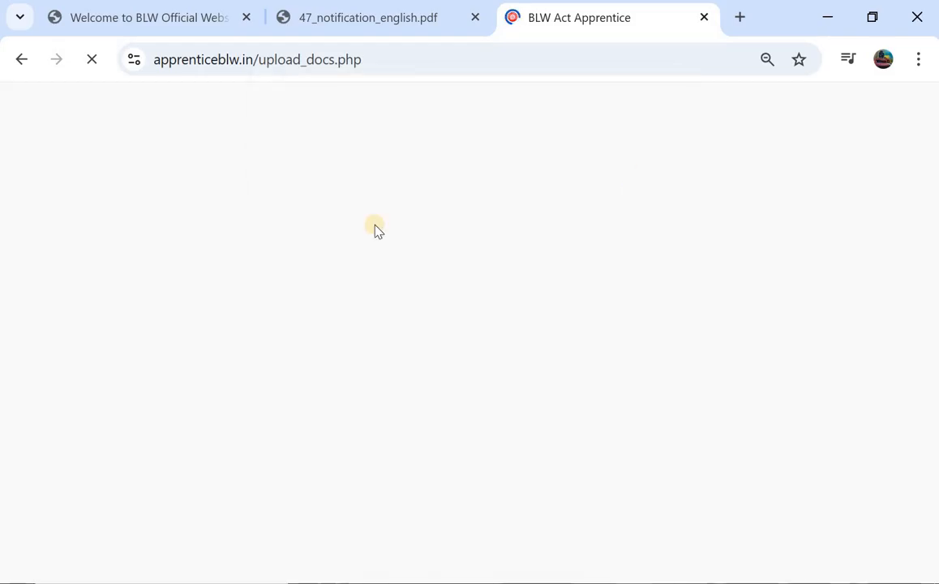
pyautogui.scroll(-2, 375, 229)
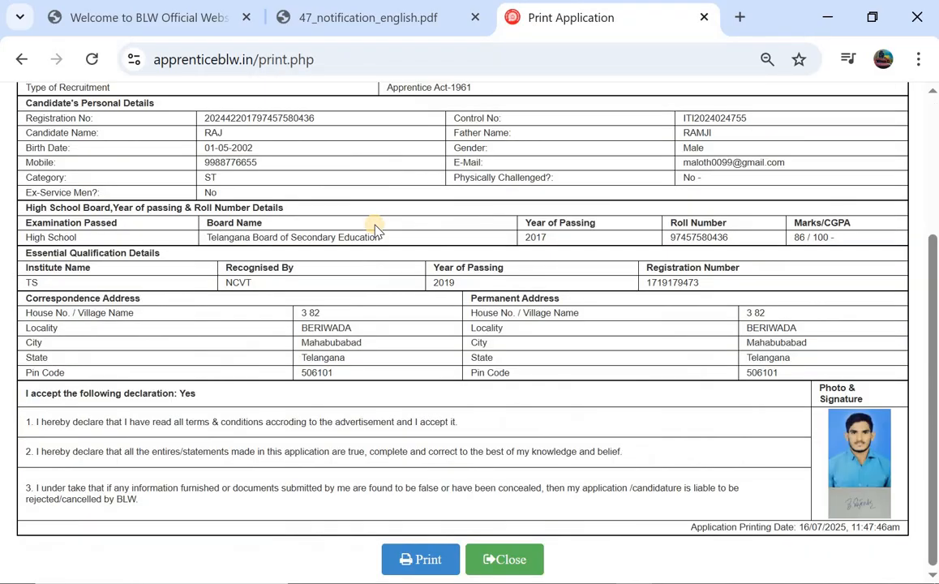
pyautogui.scroll(2, 375, 229)
pyautogui.scroll(-2, 376, 230)
pyautogui.scroll(2, 376, 229)
pyautogui.scroll(-1, 376, 230)
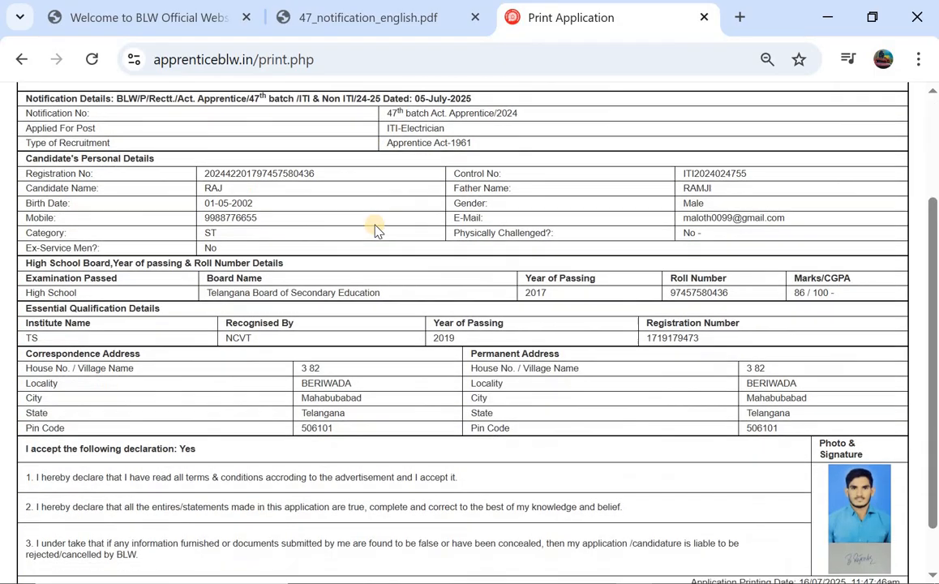
pyautogui.scroll(-1, 375, 229)
pyautogui.click(405, 559)
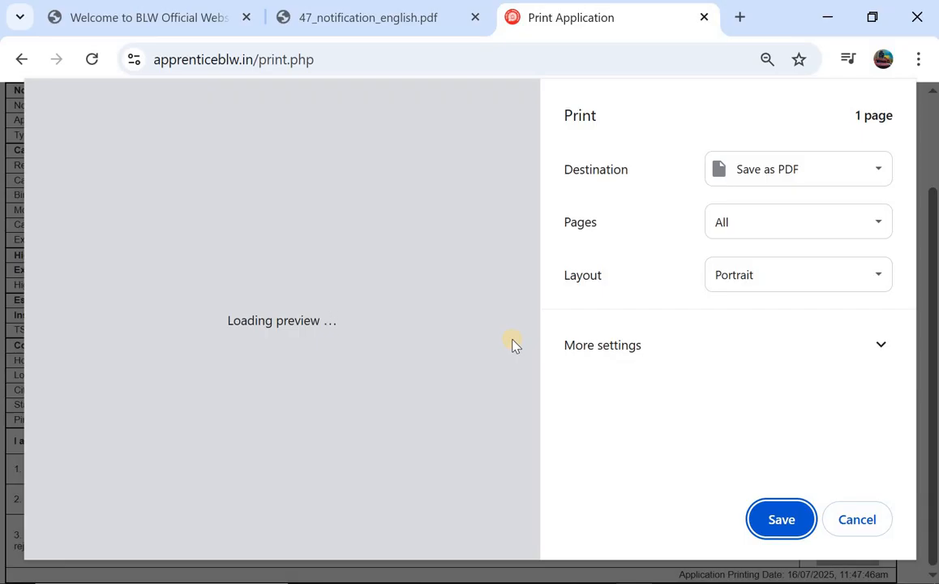
# Step: Save the application form as PDF 'Print Application BLW FORM' in Documents
pyautogui.click(775, 518)
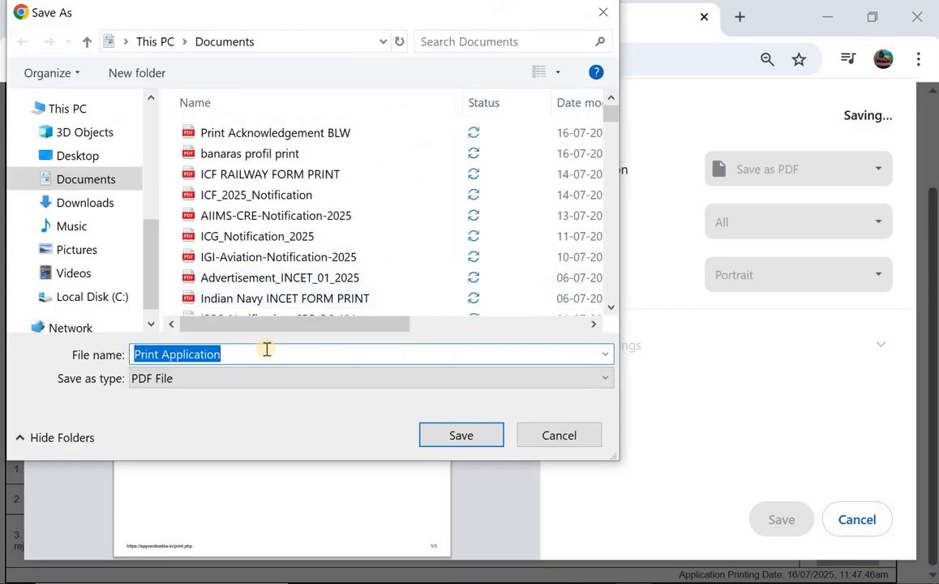
pyautogui.click(266, 349)
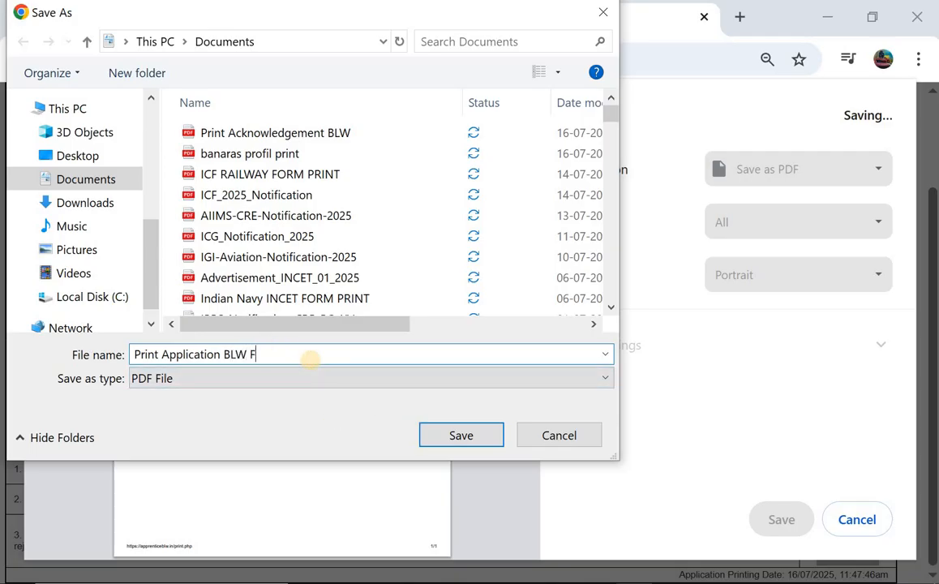
pyautogui.click(447, 436)
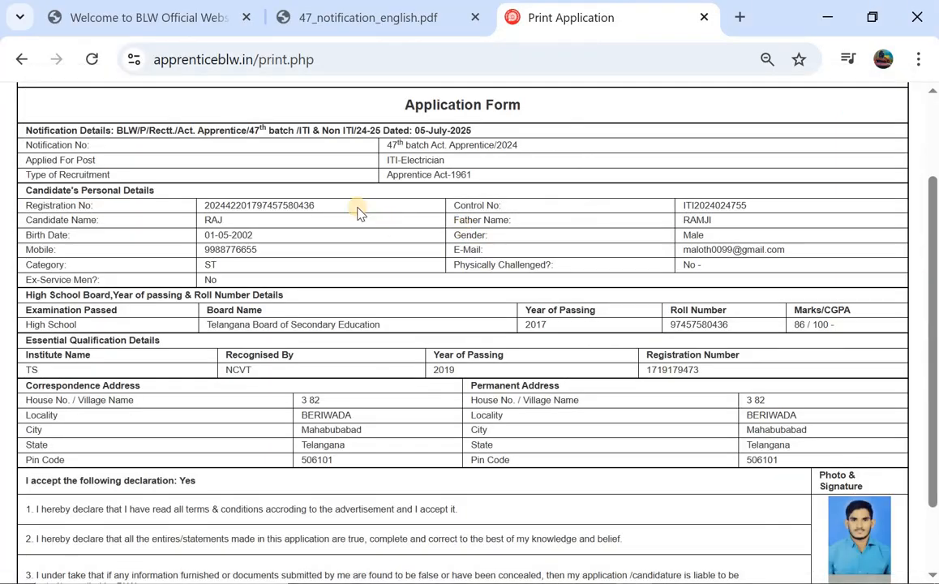
# Step: Close the printed application and confirm the 'Successfully Logout !!' alert
pyautogui.scroll(-3, 361, 211)
pyautogui.scroll(5, 455, 224)
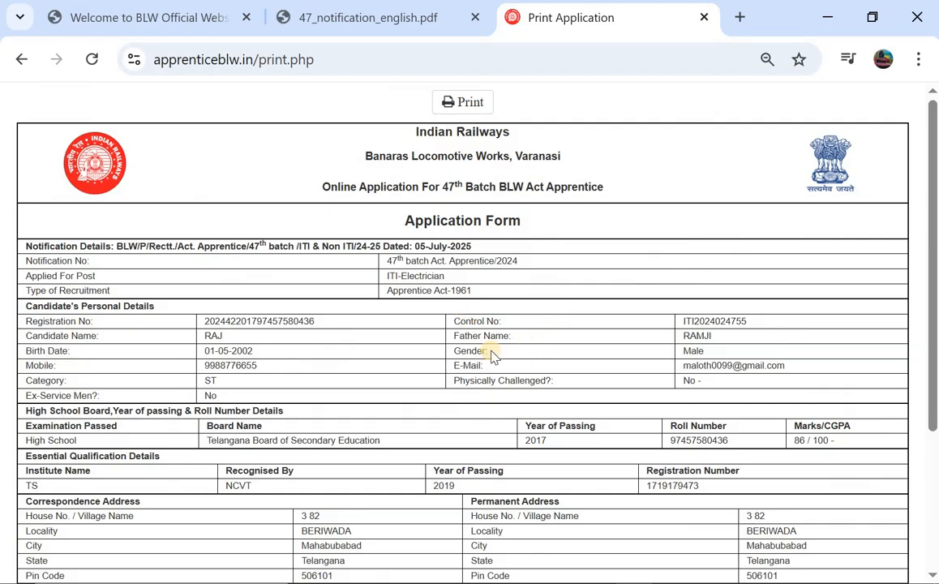
pyautogui.scroll(-3, 492, 356)
pyautogui.click(527, 558)
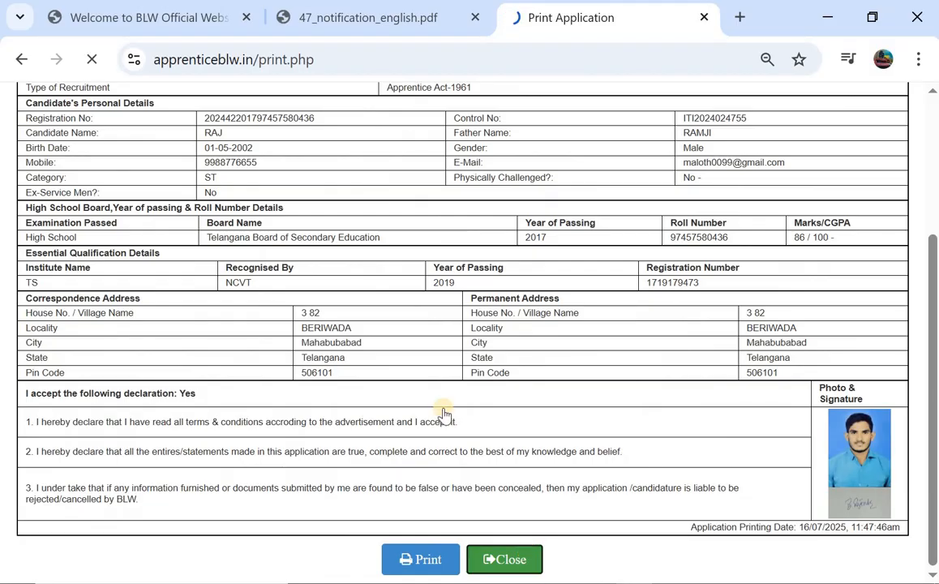
pyautogui.click(639, 185)
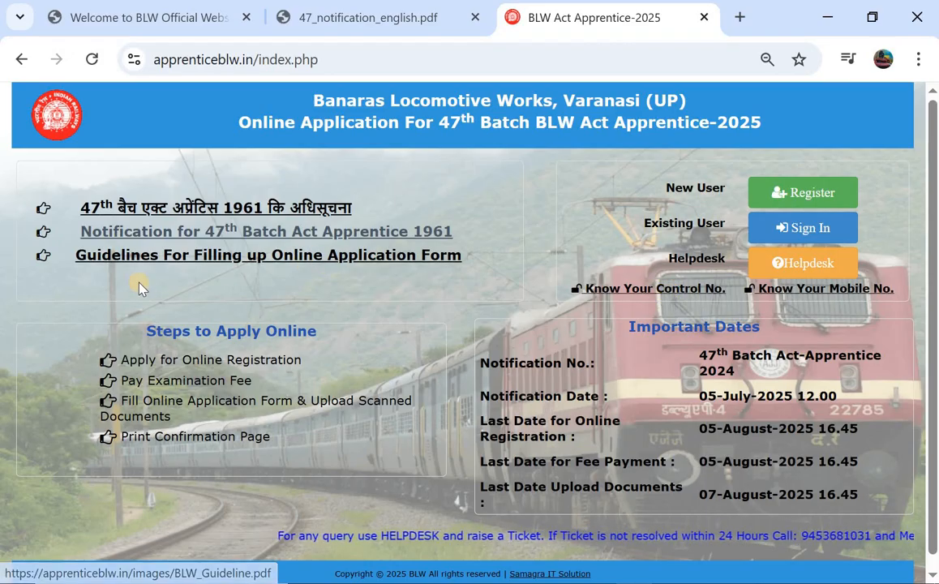
# Step: Switch to the BLW official website tab and scroll to the top of its home page
pyautogui.click(170, 17)
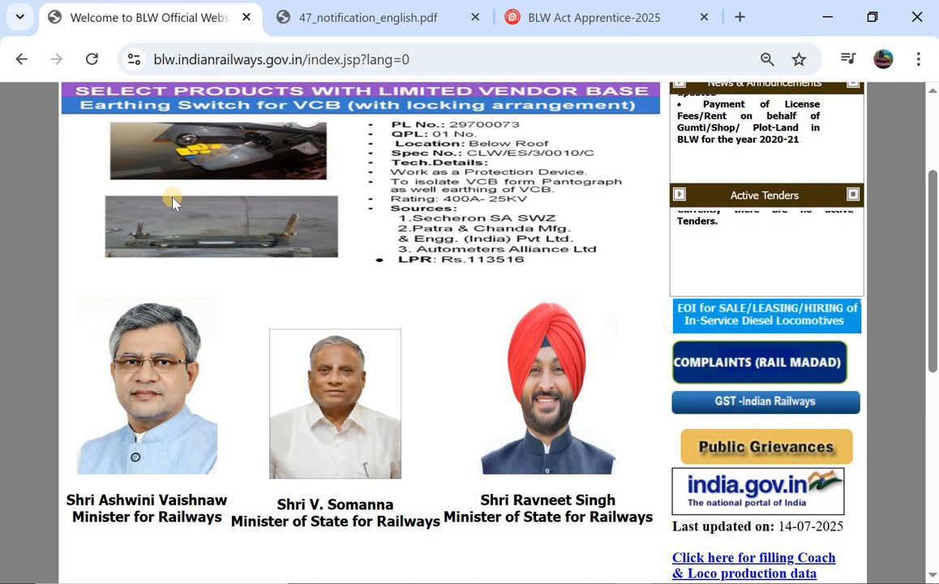
pyautogui.scroll(3, 172, 202)
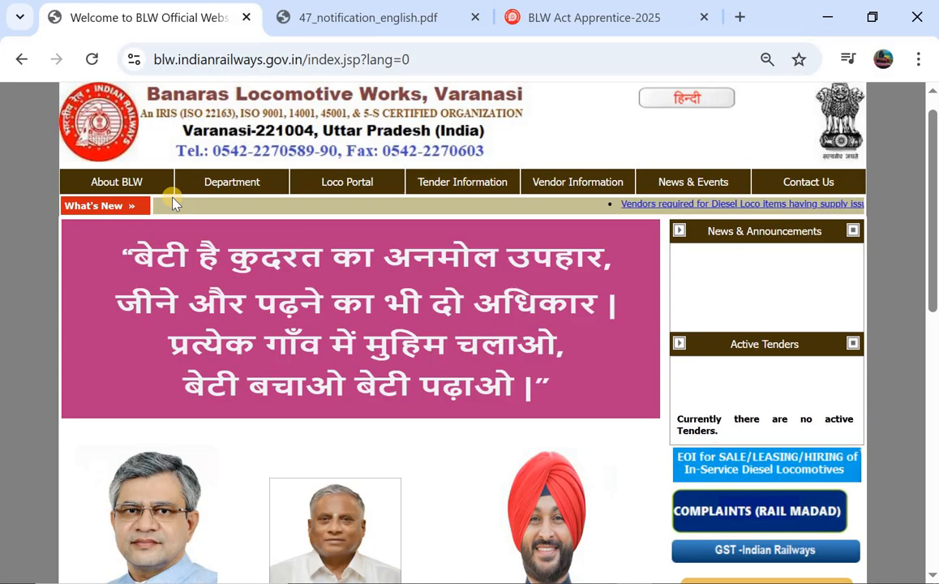
pyautogui.scroll(1, 173, 199)
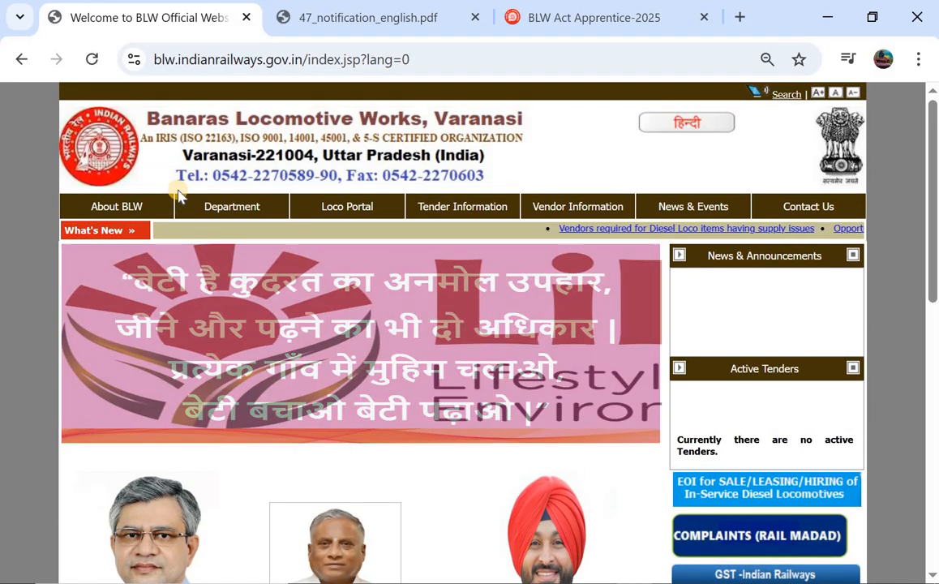